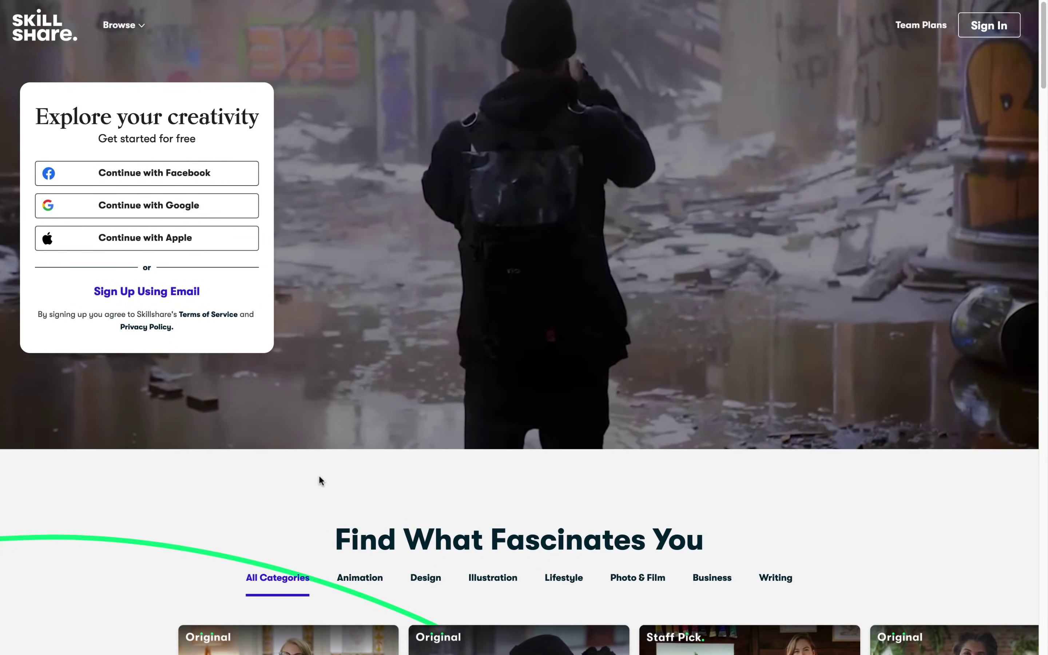
- Browse the homepage category carousel through the Animation, Design and Illustration courses
scroll(320, 480, down, 5)
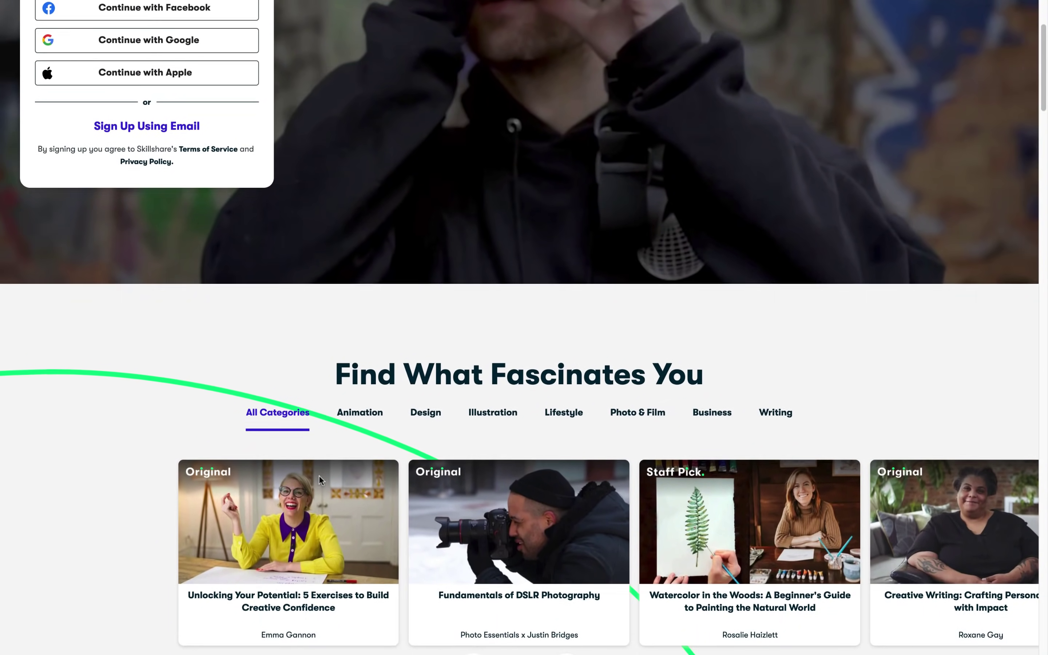
scroll(321, 480, down, 4)
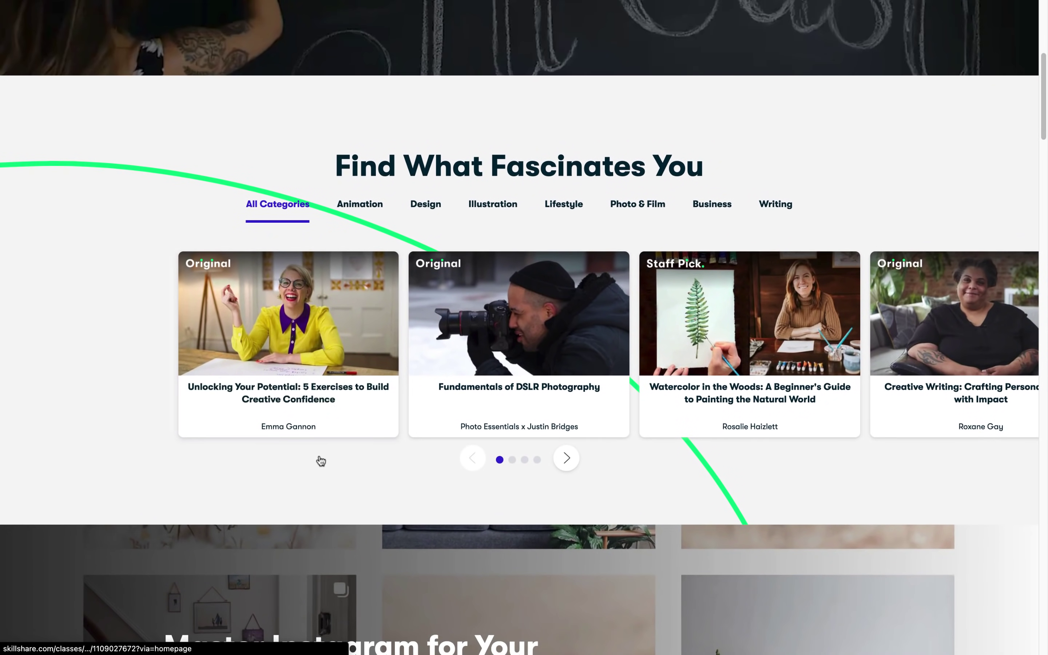
click(368, 207)
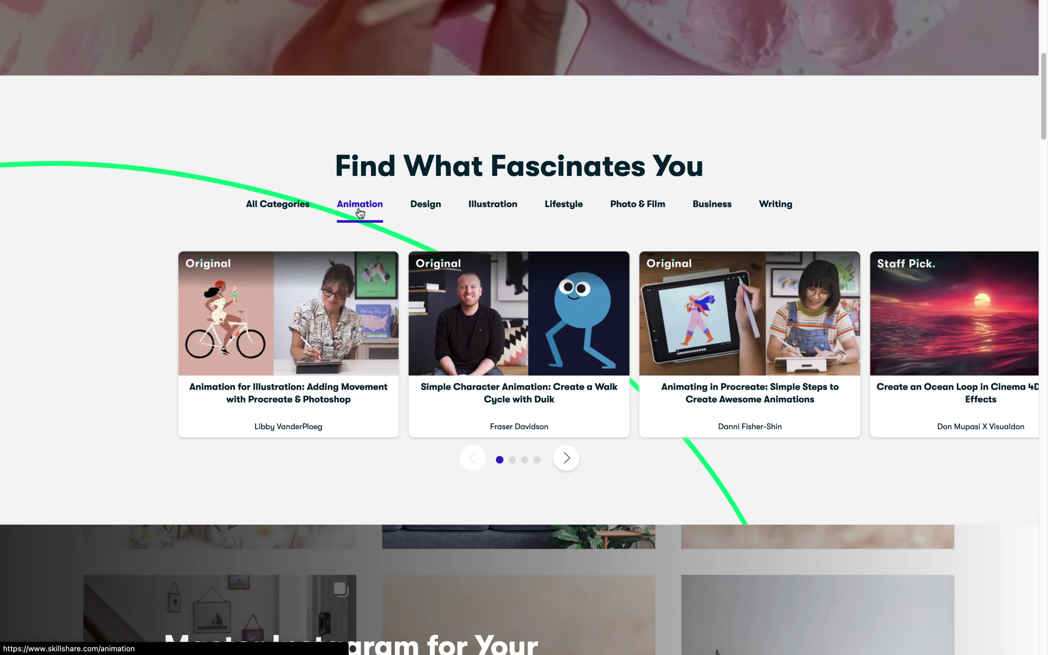
click(420, 209)
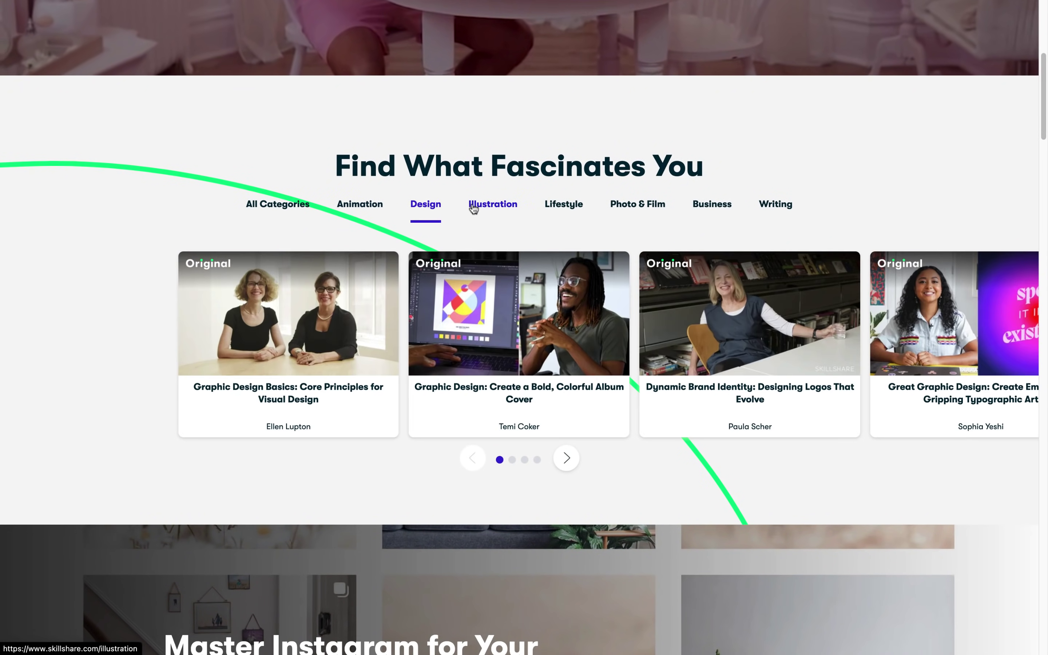
click(486, 210)
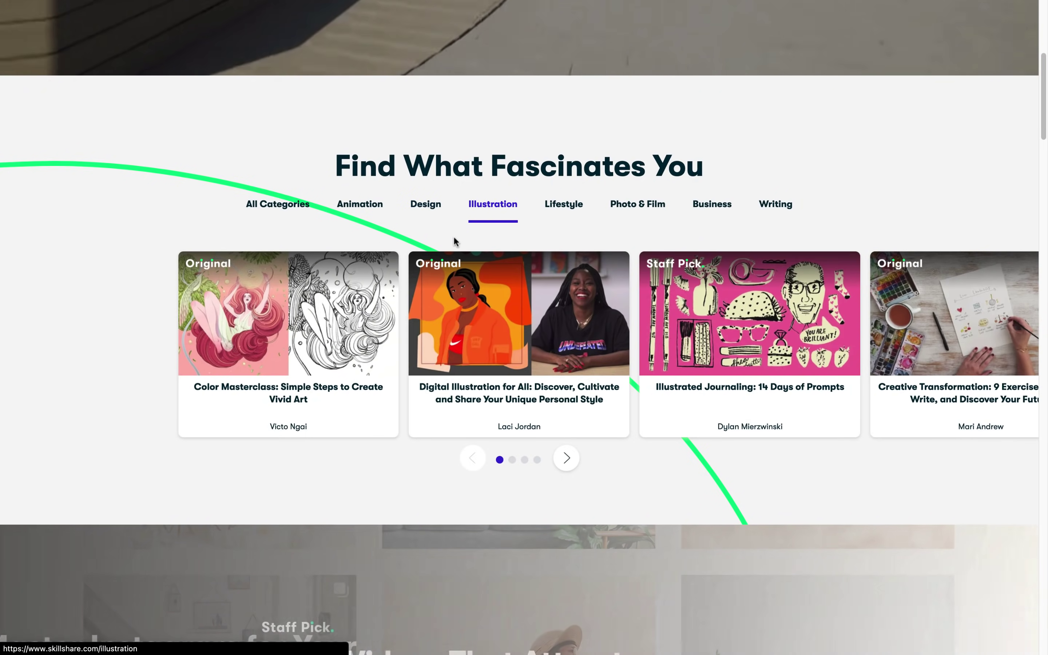
- Cycle the Staff Pick features through to Make Videos That Attract an Audience
scroll(406, 311, down, 4)
scroll(406, 311, down, 4)
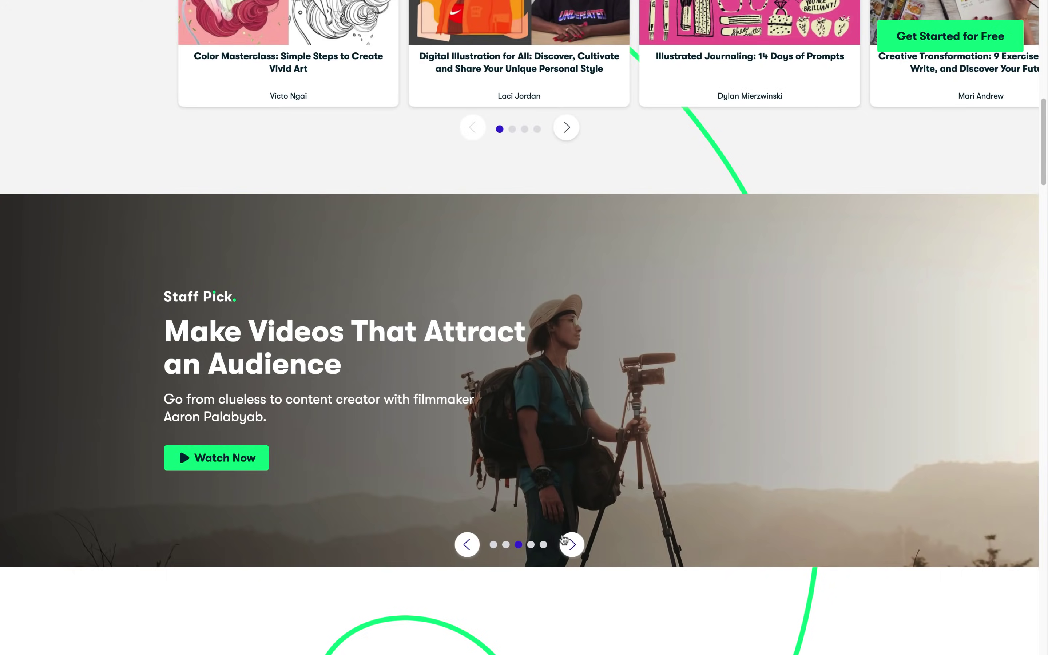
click(571, 544)
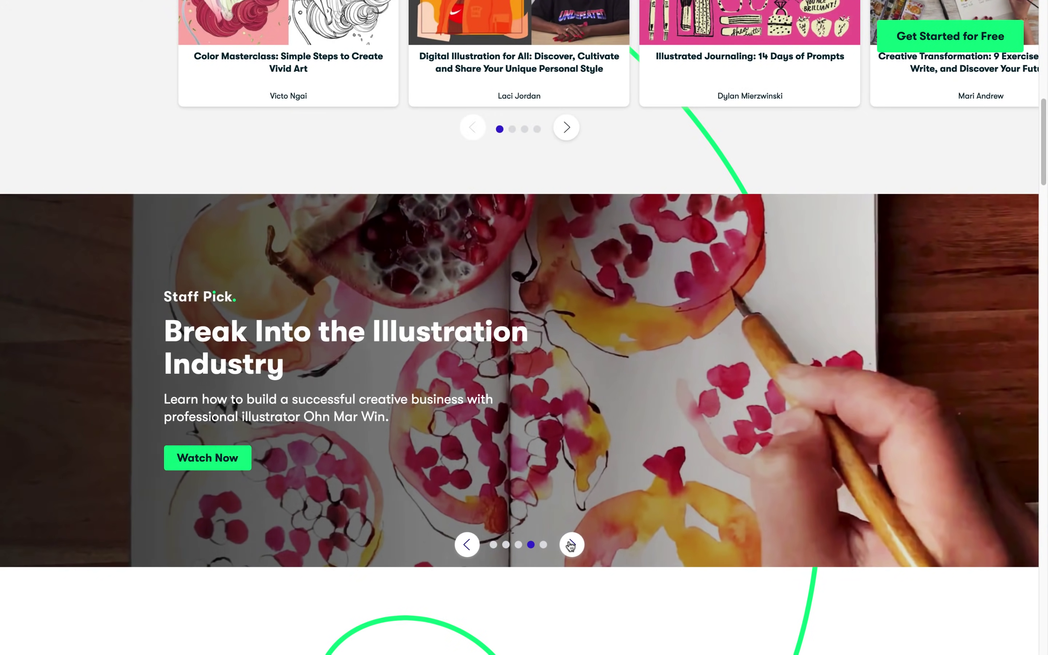
click(571, 544)
click(570, 544)
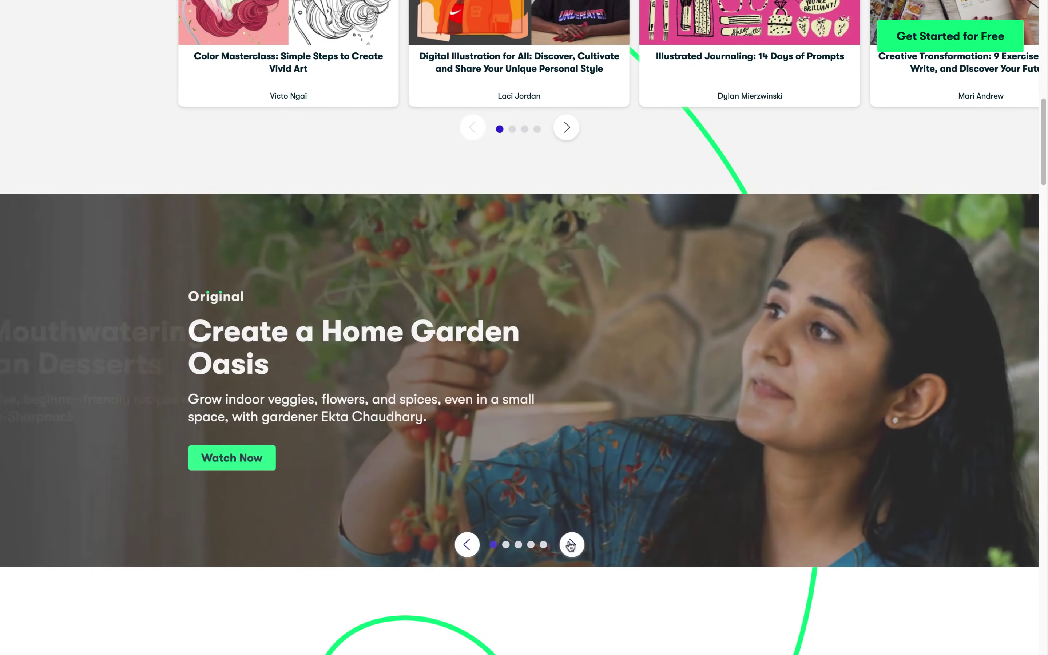
click(570, 544)
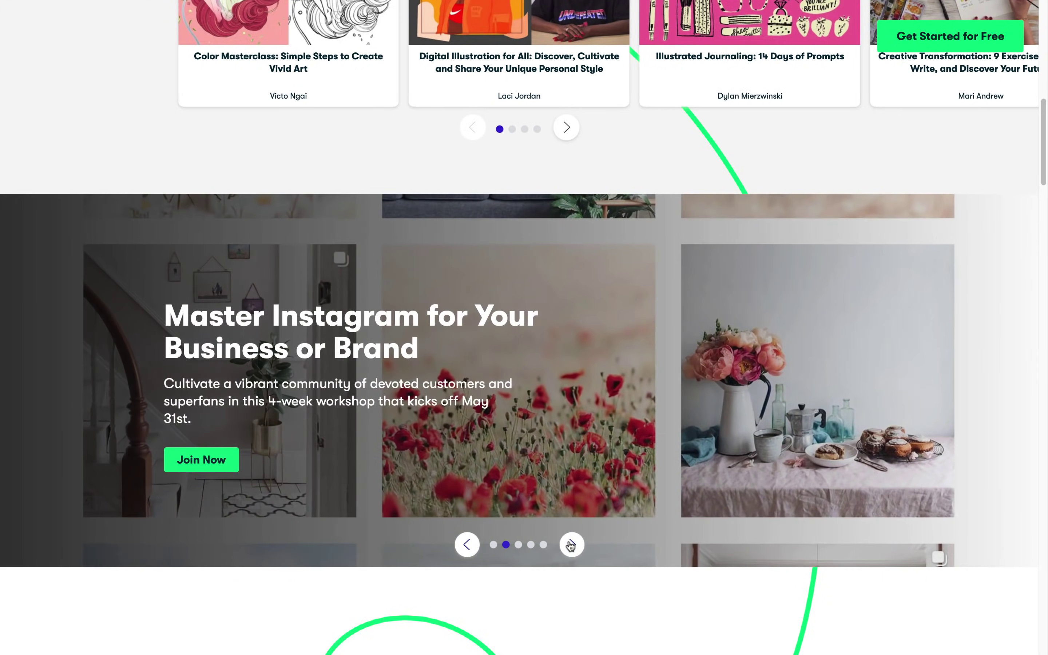
click(571, 544)
- Scroll further down the Skillshare homepage toward the Instagram video class
scroll(571, 544, down, 4)
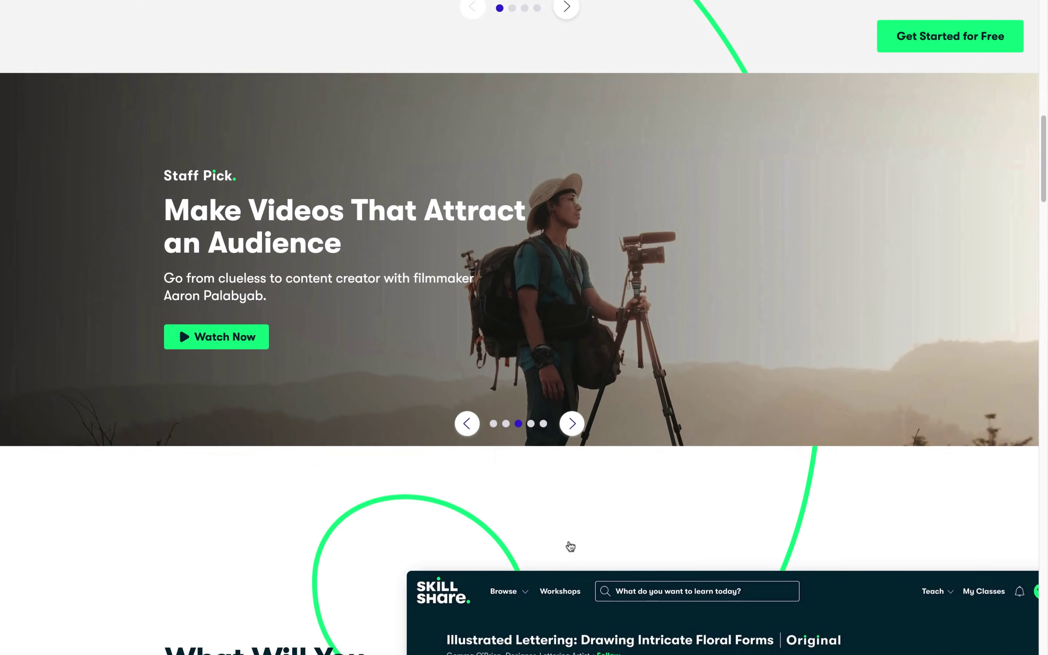
scroll(571, 544, down, 8)
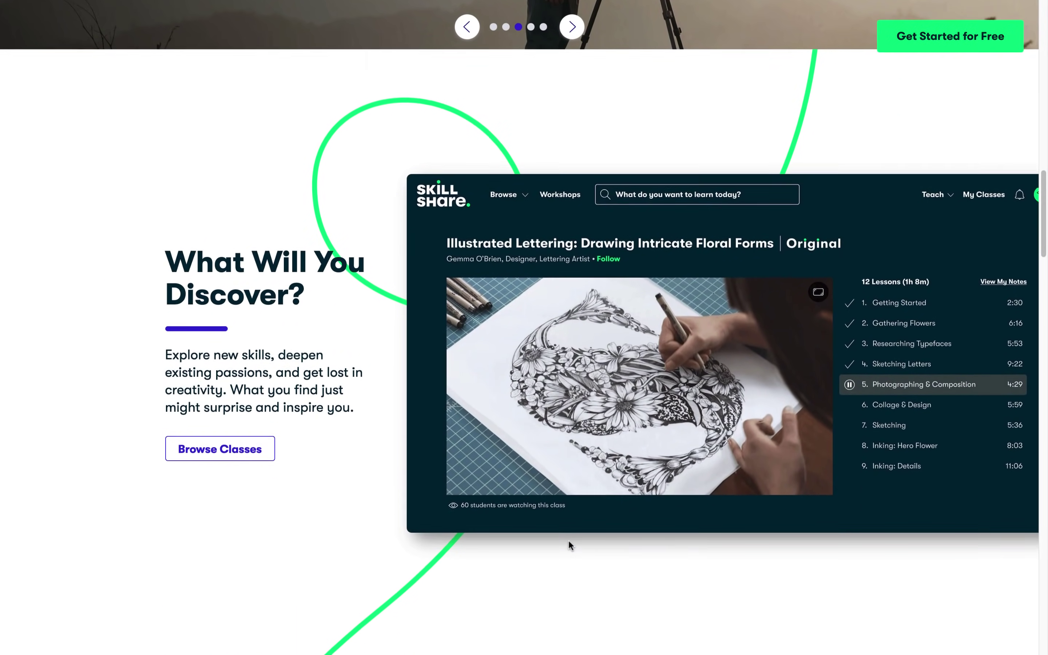
scroll(568, 541, down, 9)
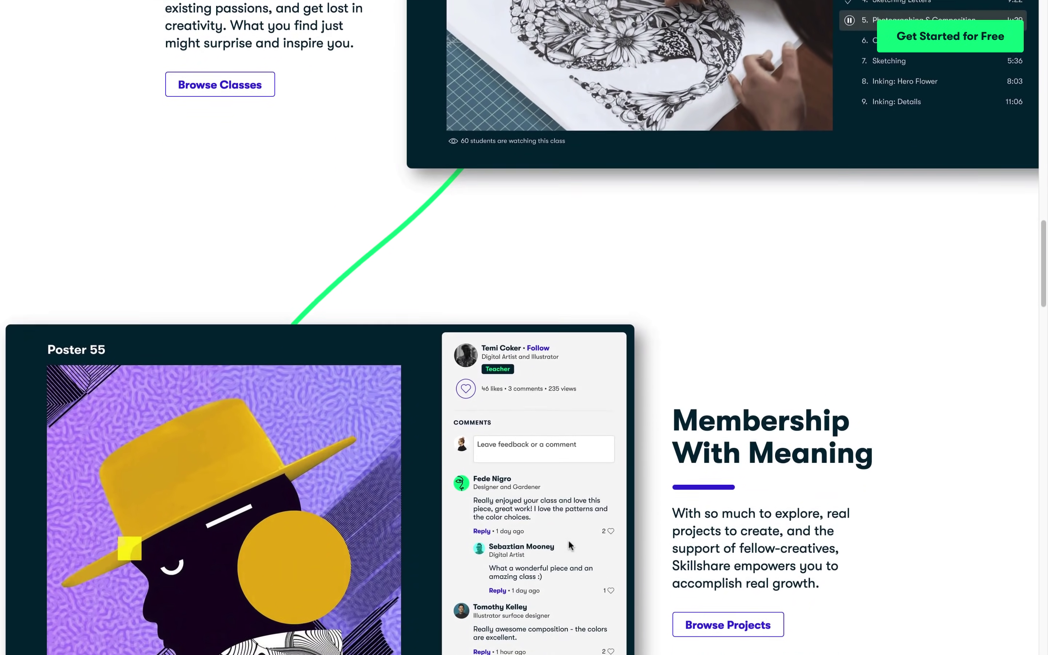
scroll(568, 541, down, 14)
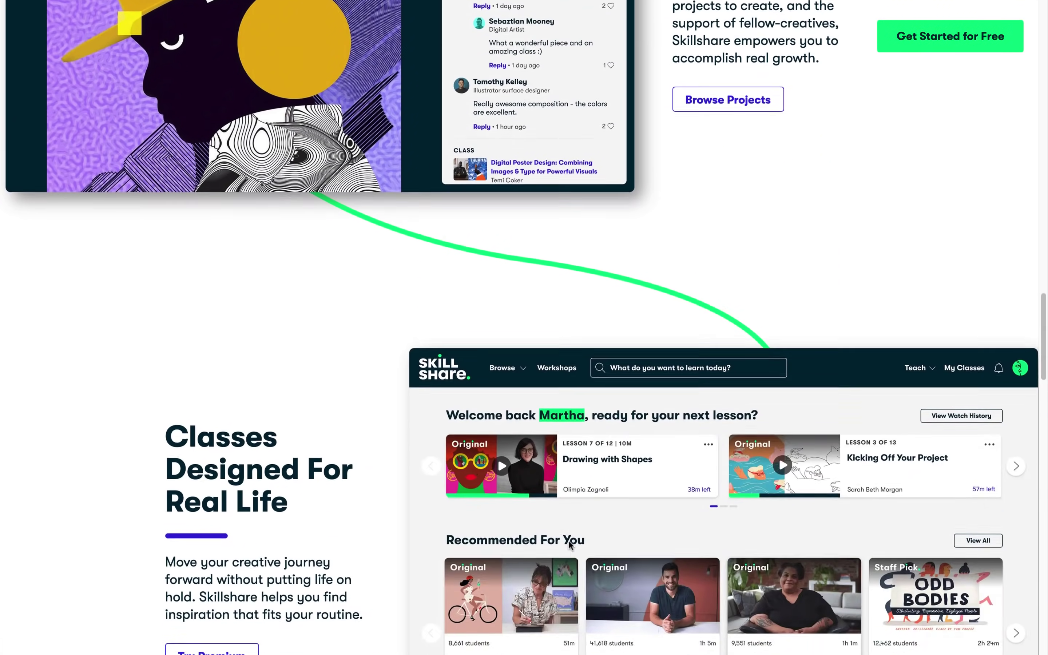
scroll(568, 544, down, 10)
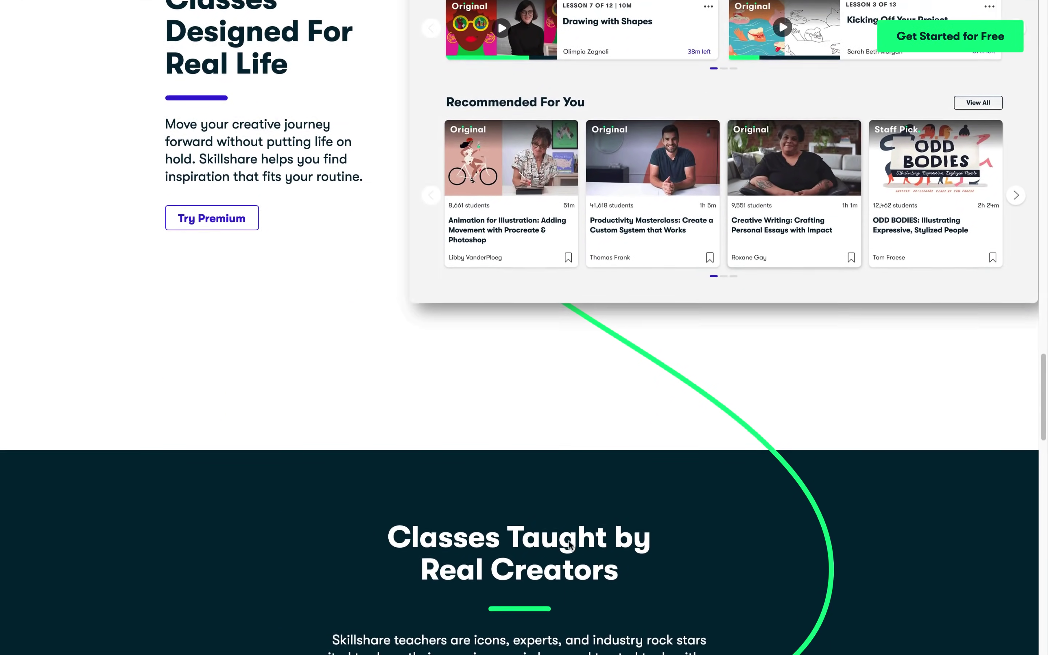
scroll(568, 544, down, 2)
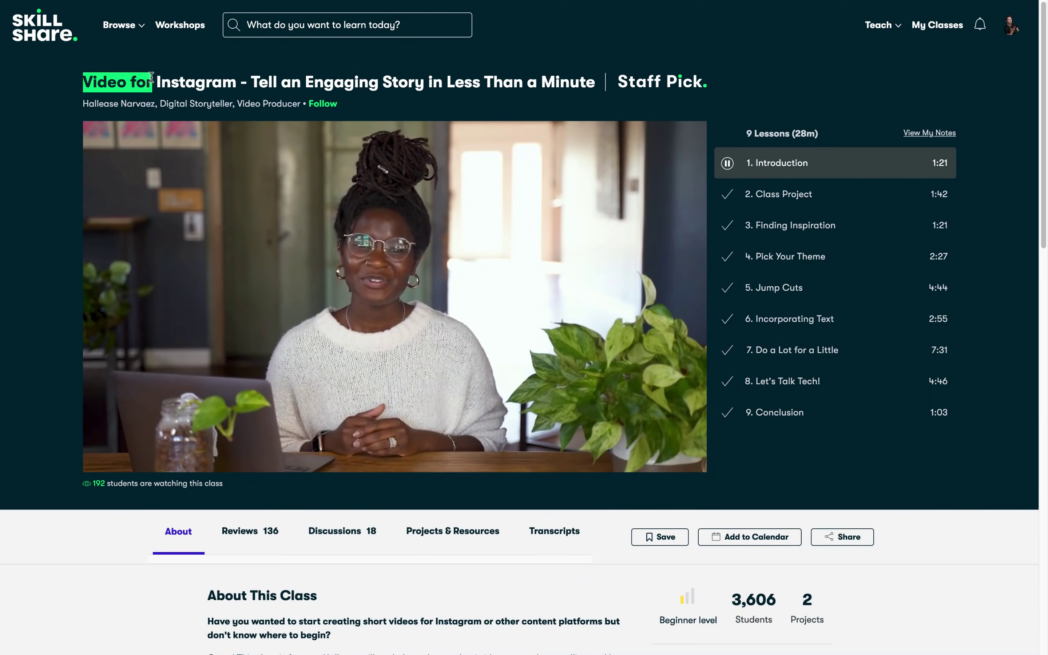
- Play the Instagram class introduction full screen, skipping ahead to near its end, then exit
drag(151, 78, 594, 84)
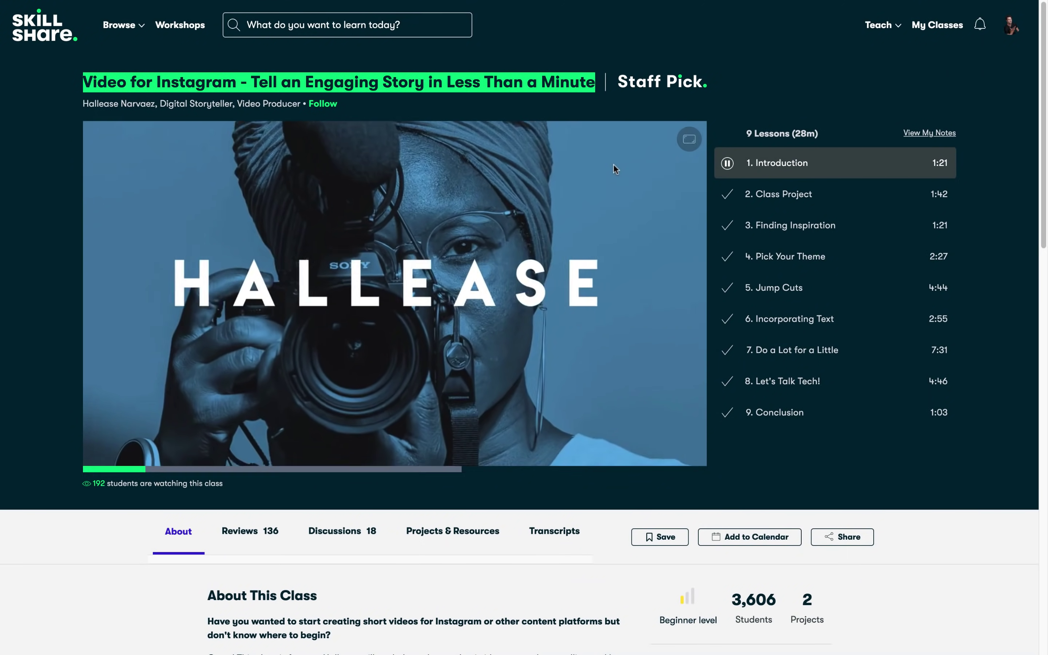
click(684, 459)
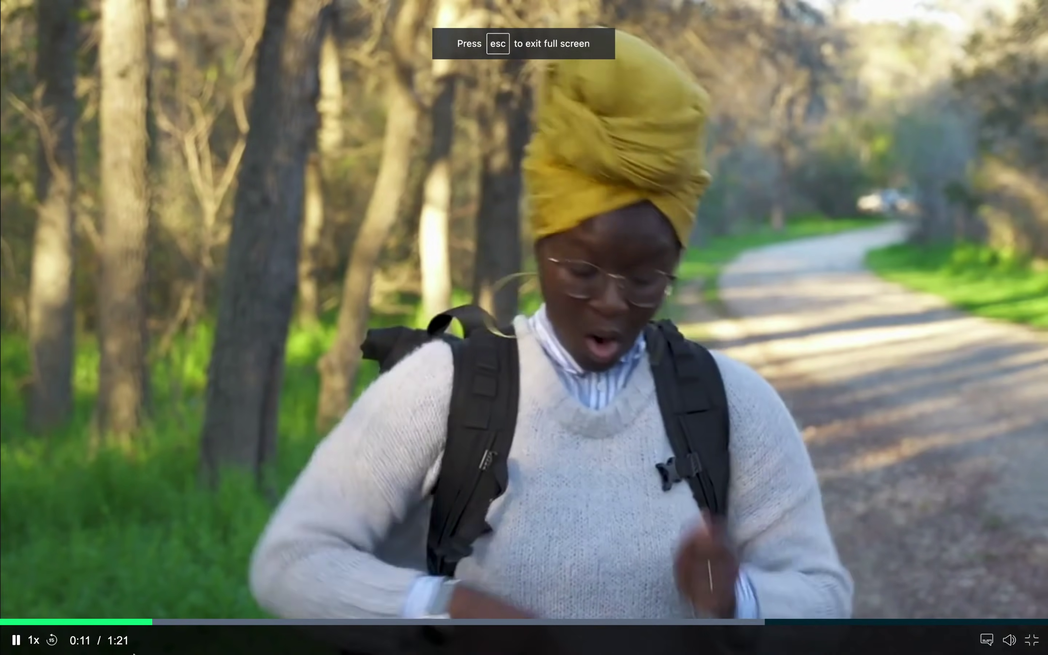
key(Right)
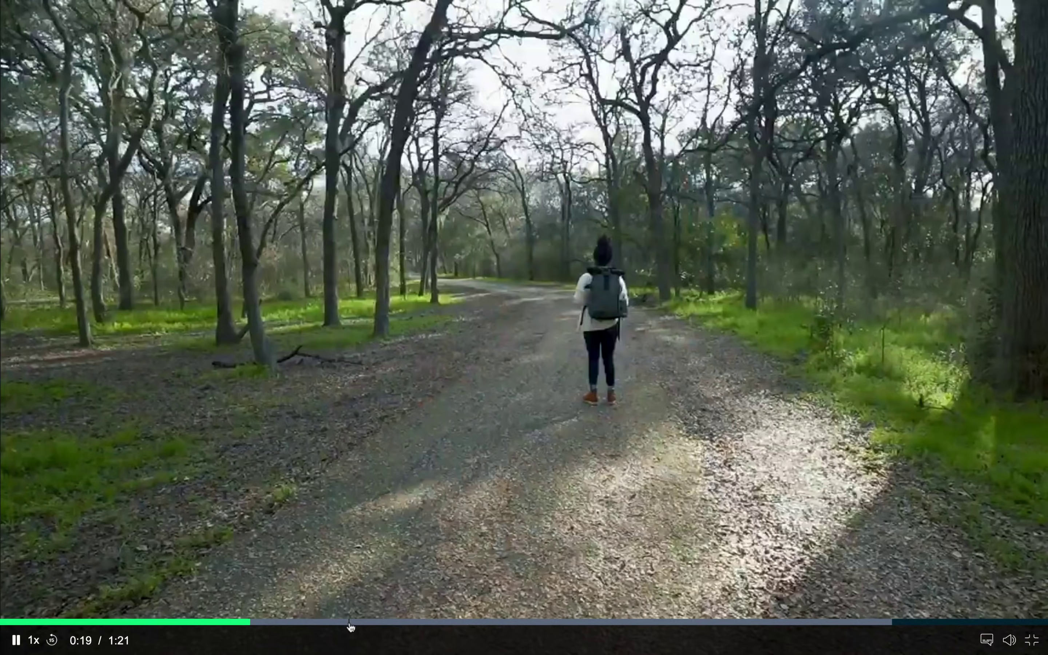
click(350, 622)
click(453, 622)
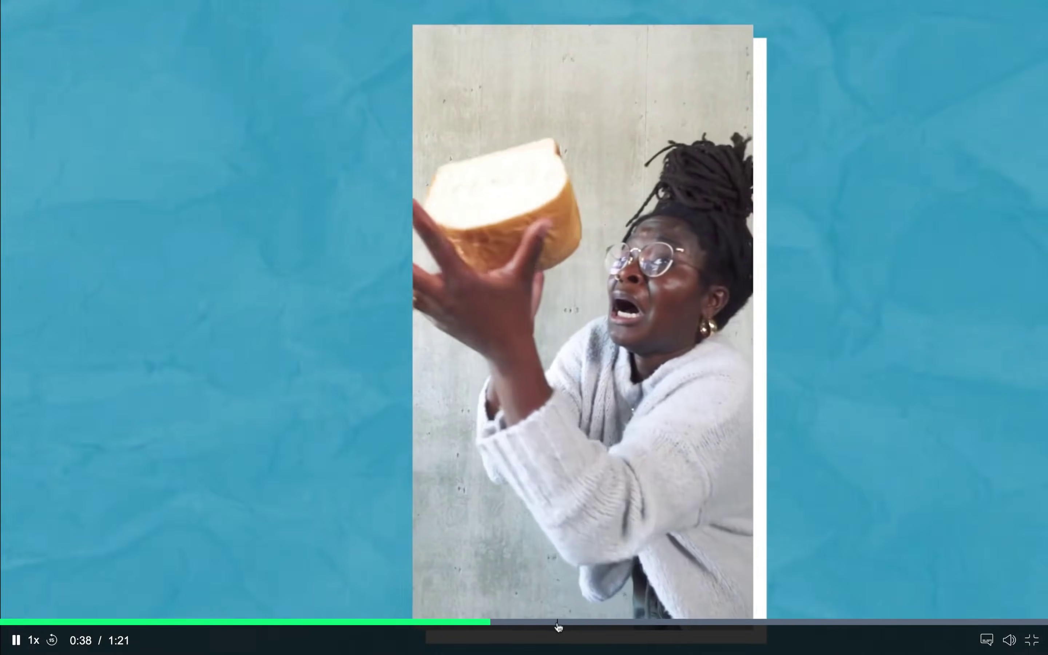
click(563, 622)
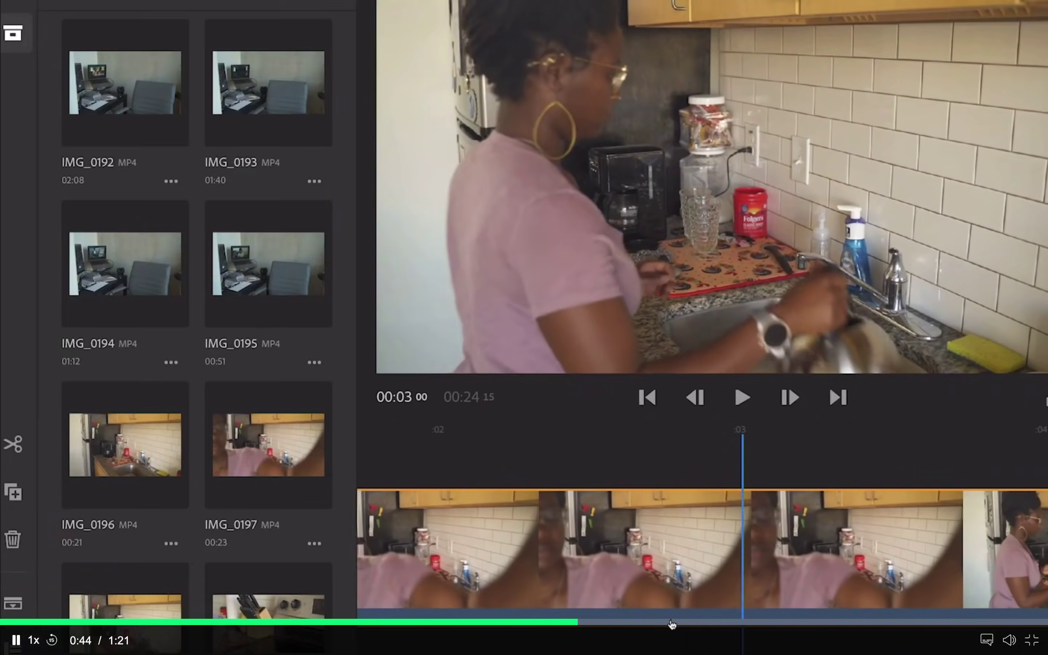
click(673, 622)
click(811, 622)
click(916, 622)
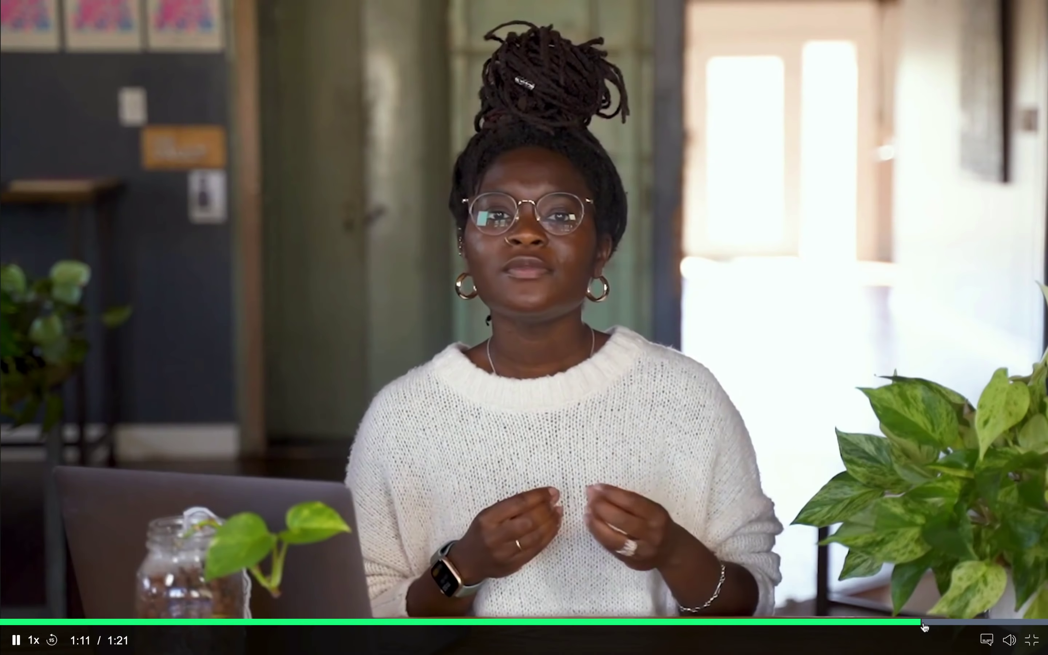
click(1032, 640)
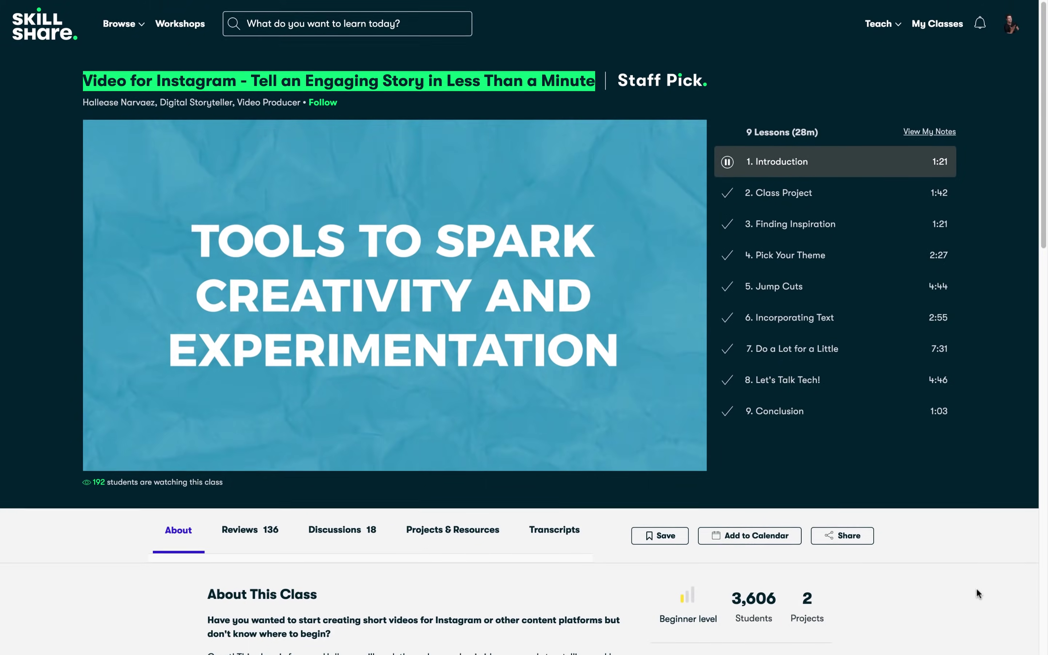
- Scroll the class page and select the PowerPoint class title text
scroll(975, 588, down, 8)
scroll(535, 485, down, 13)
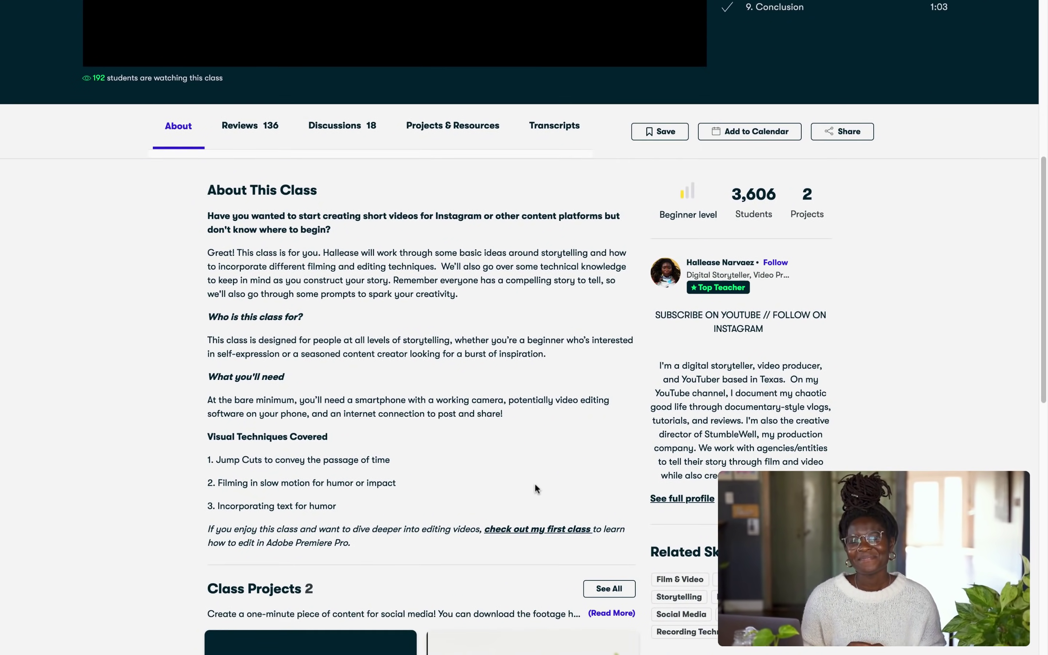
scroll(535, 485, up, 13)
scroll(535, 489, up, 8)
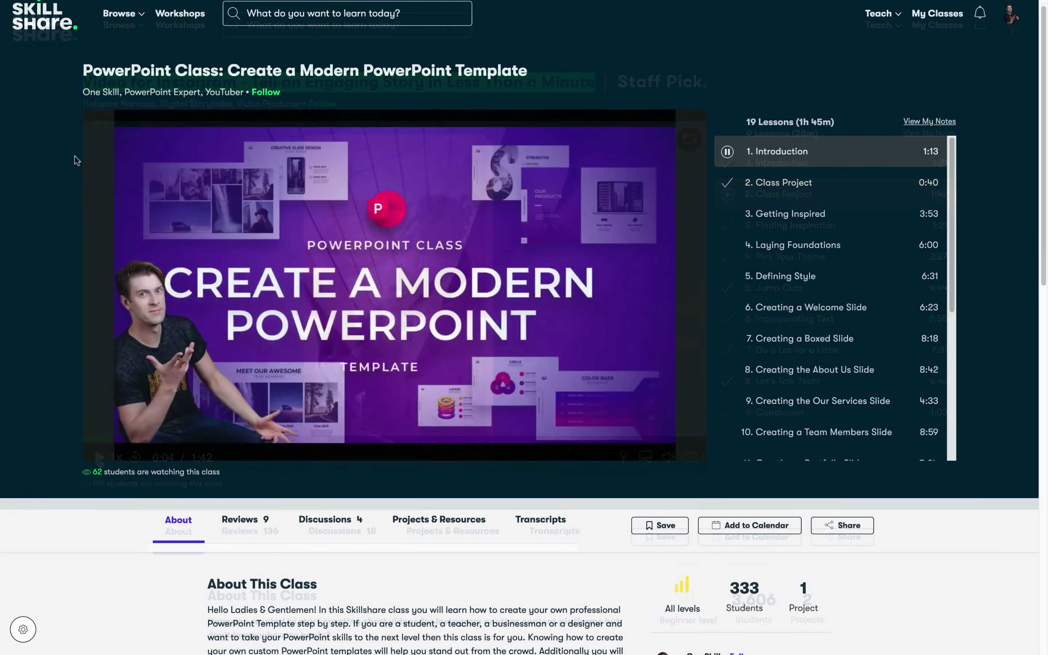
drag(83, 70, 538, 81)
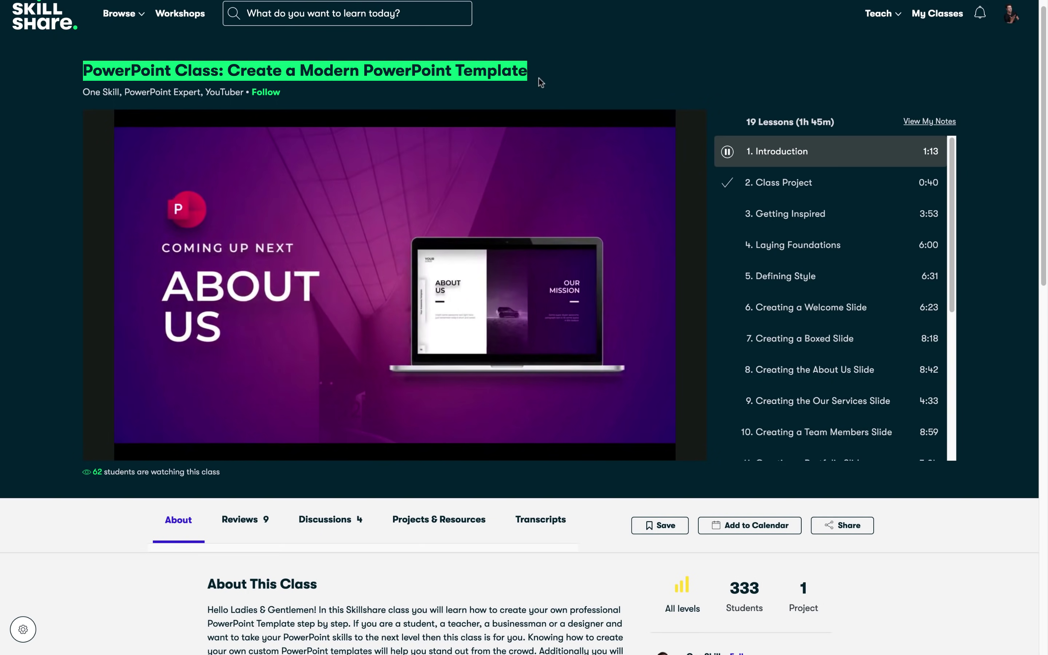
scroll(38, 303, down, 7)
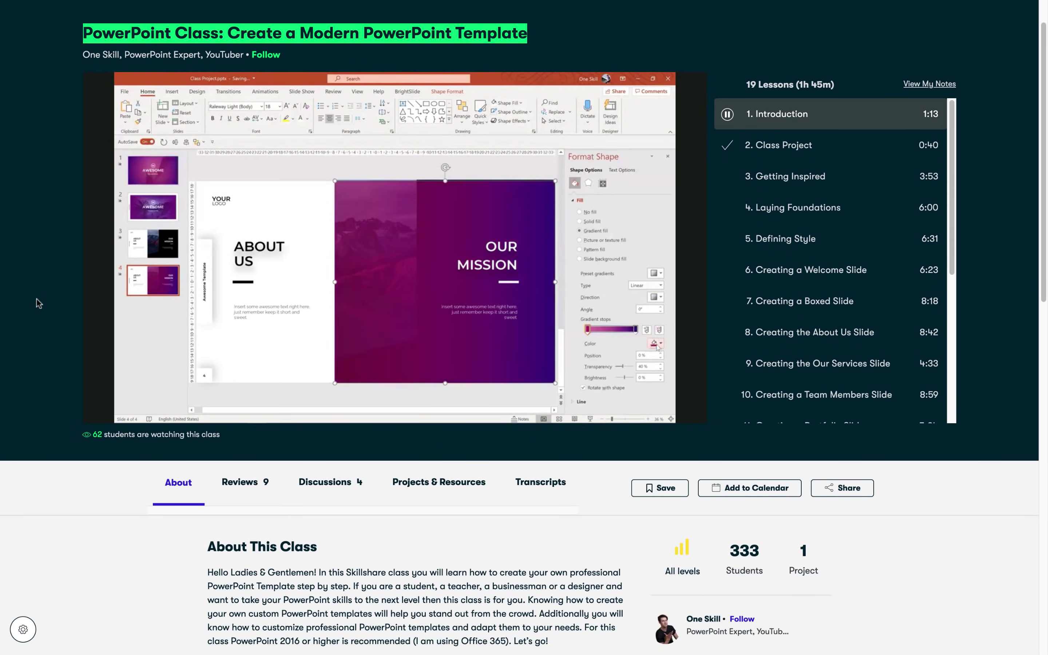
scroll(36, 297, down, 2)
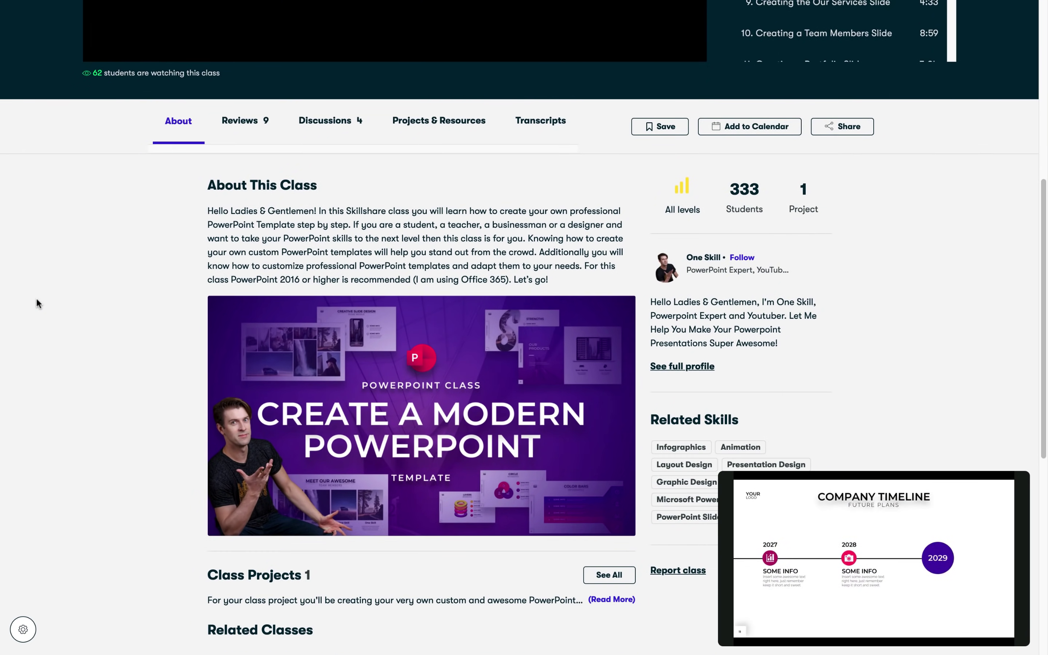
scroll(36, 298, up, 9)
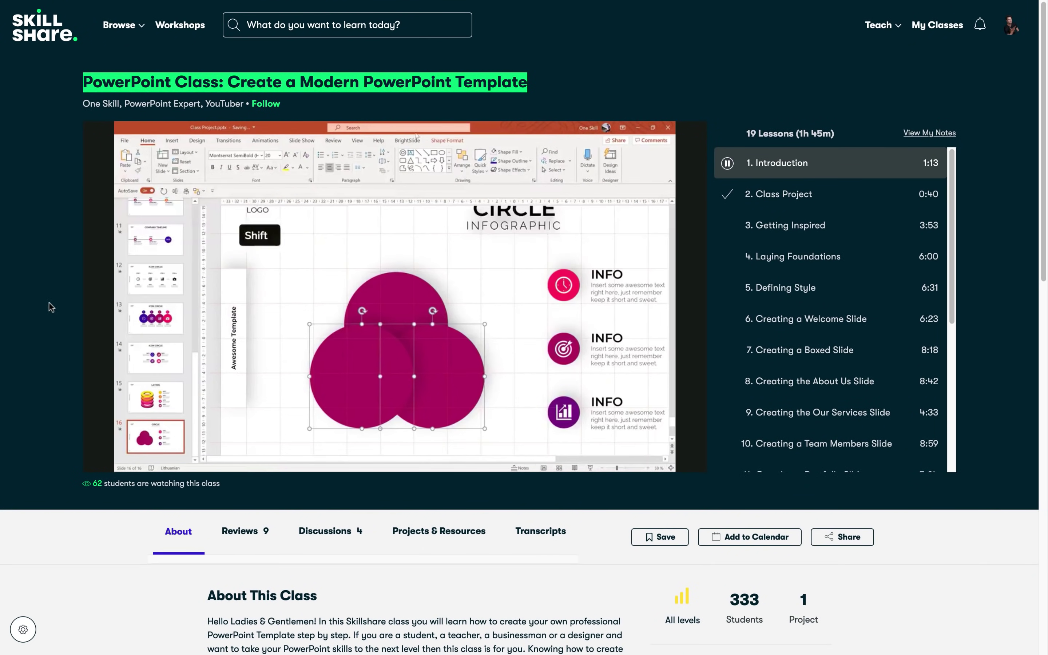
mouse_move(591, 193)
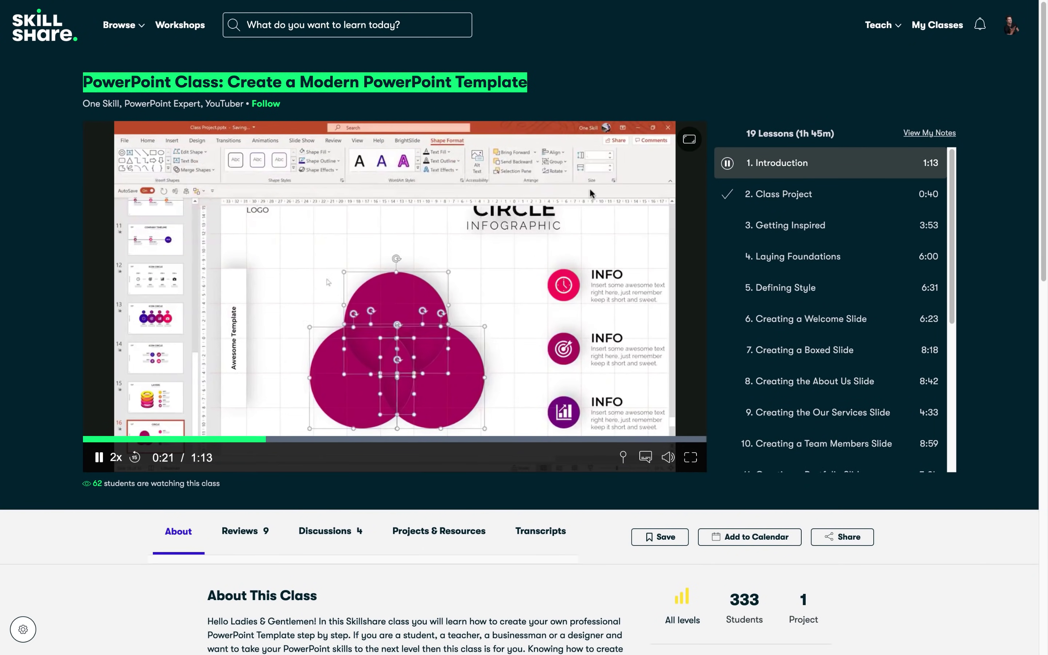
click(689, 140)
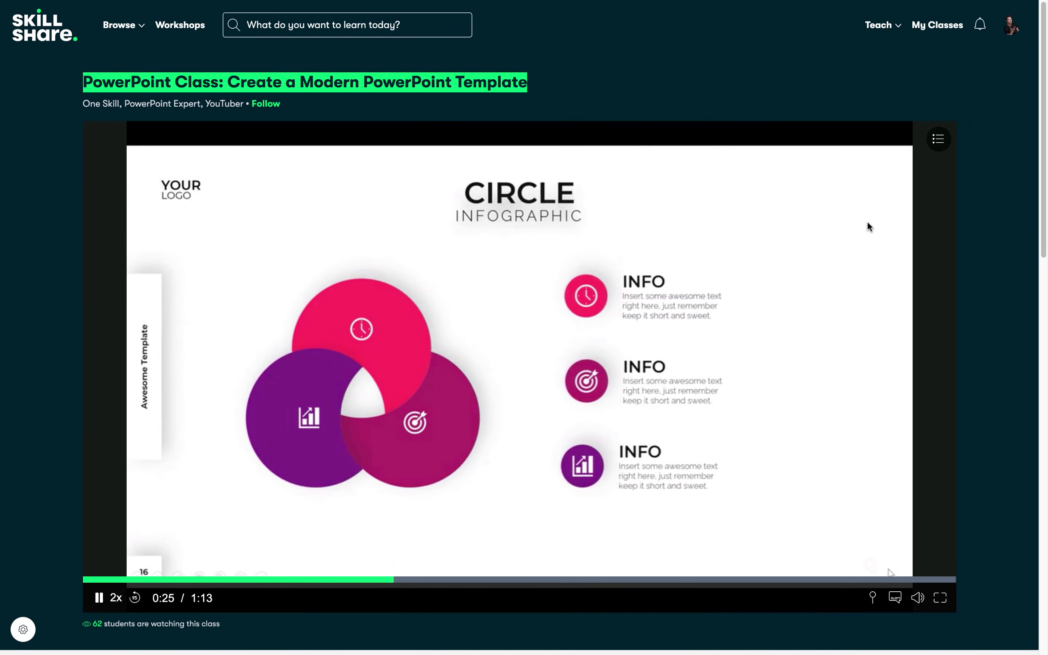
mouse_move(923, 321)
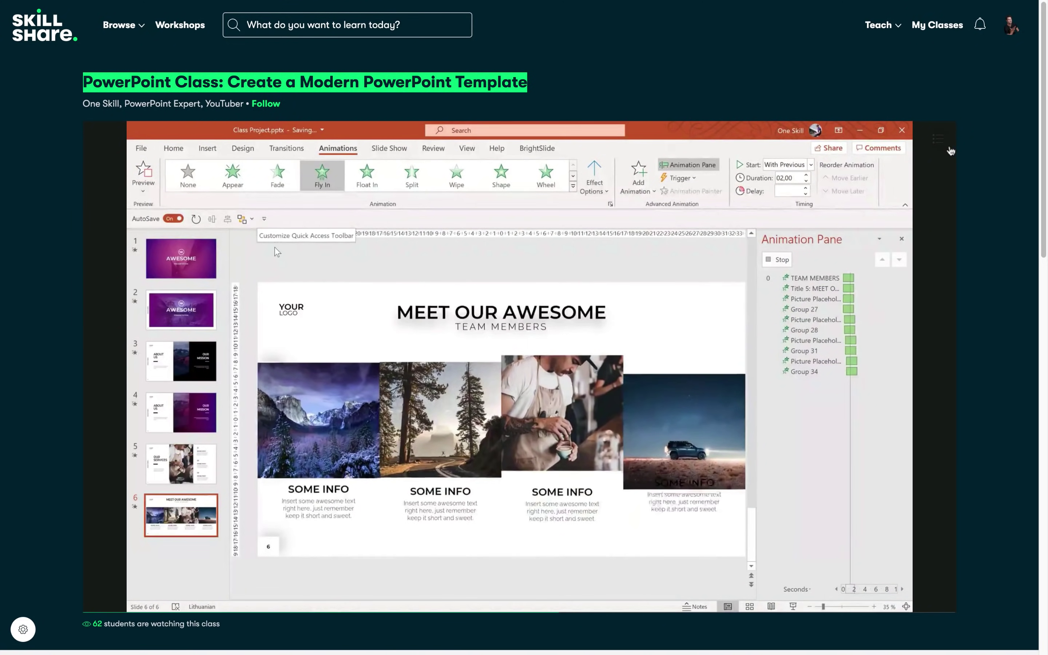
click(938, 141)
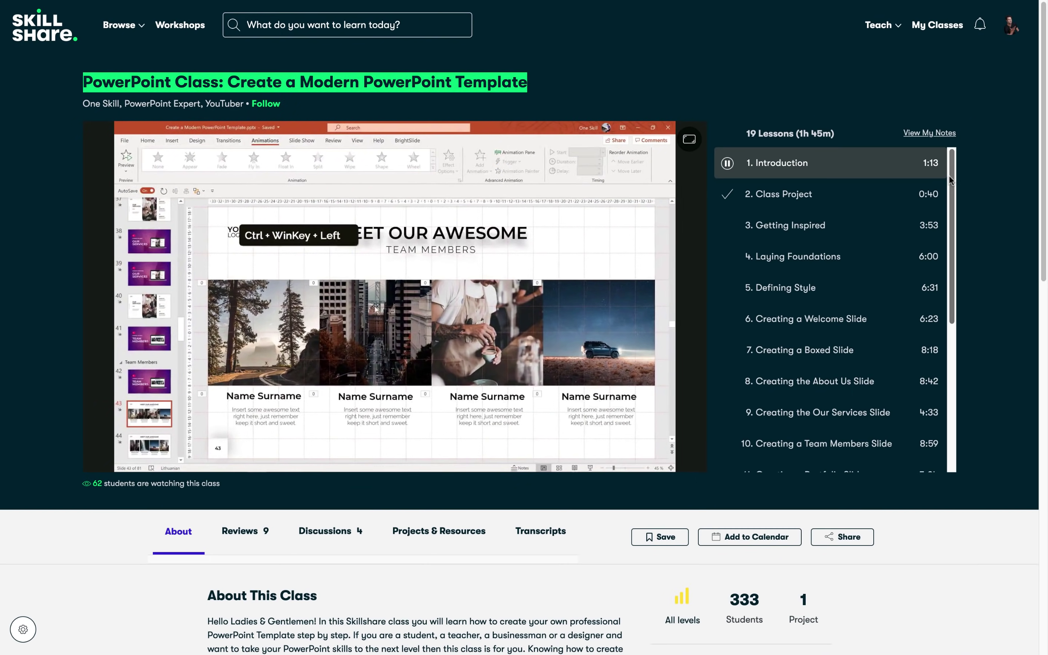
scroll(957, 243, down, 3)
scroll(960, 242, down, 4)
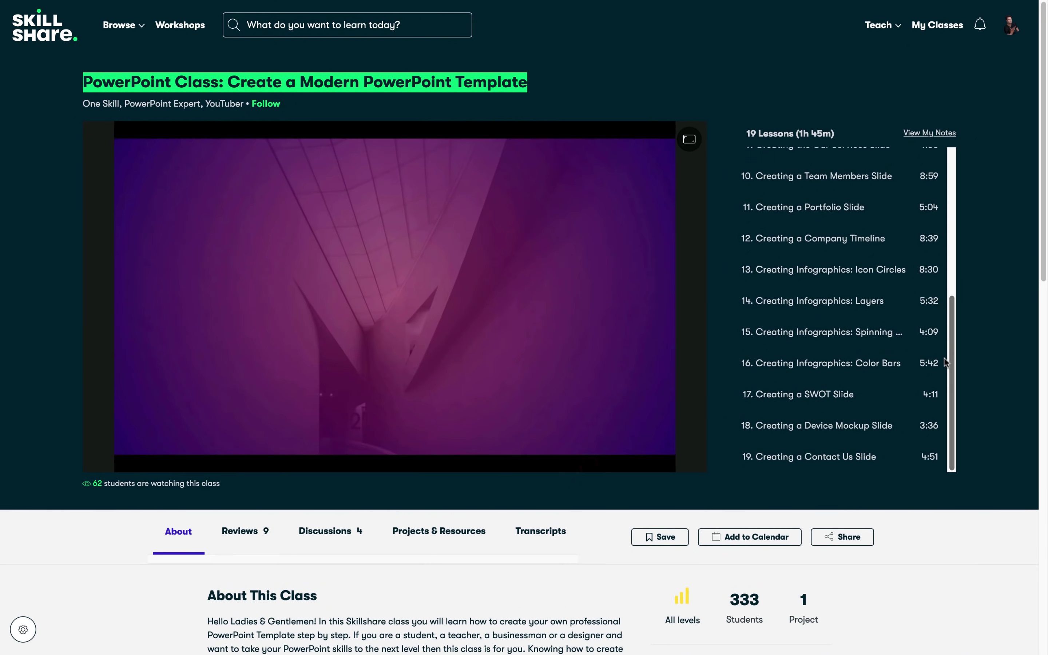
scroll(944, 340, up, 6)
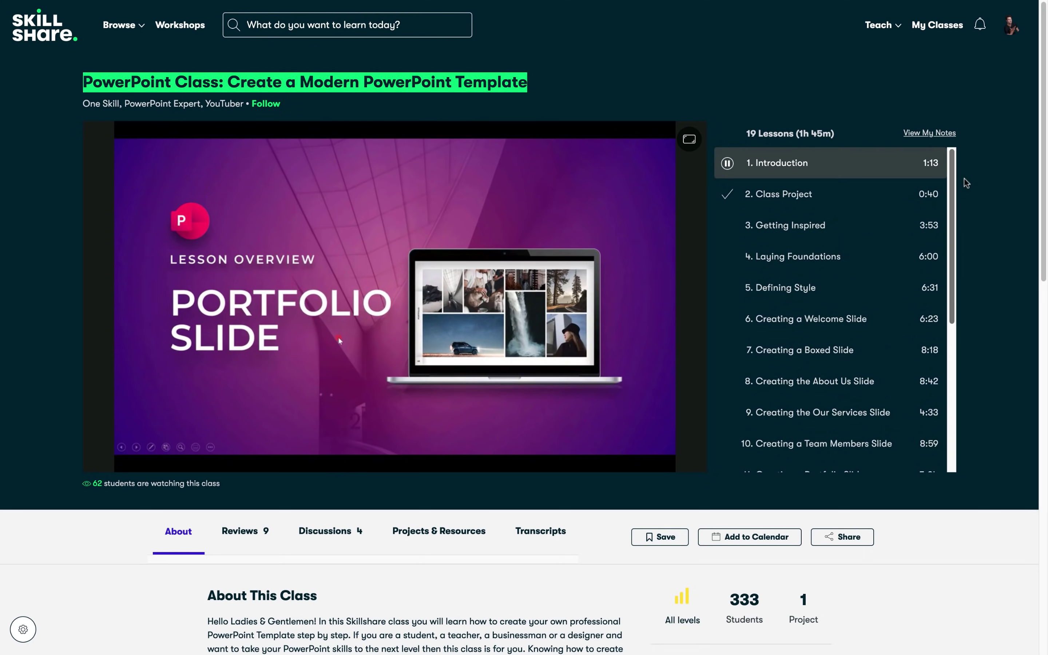
click(570, 91)
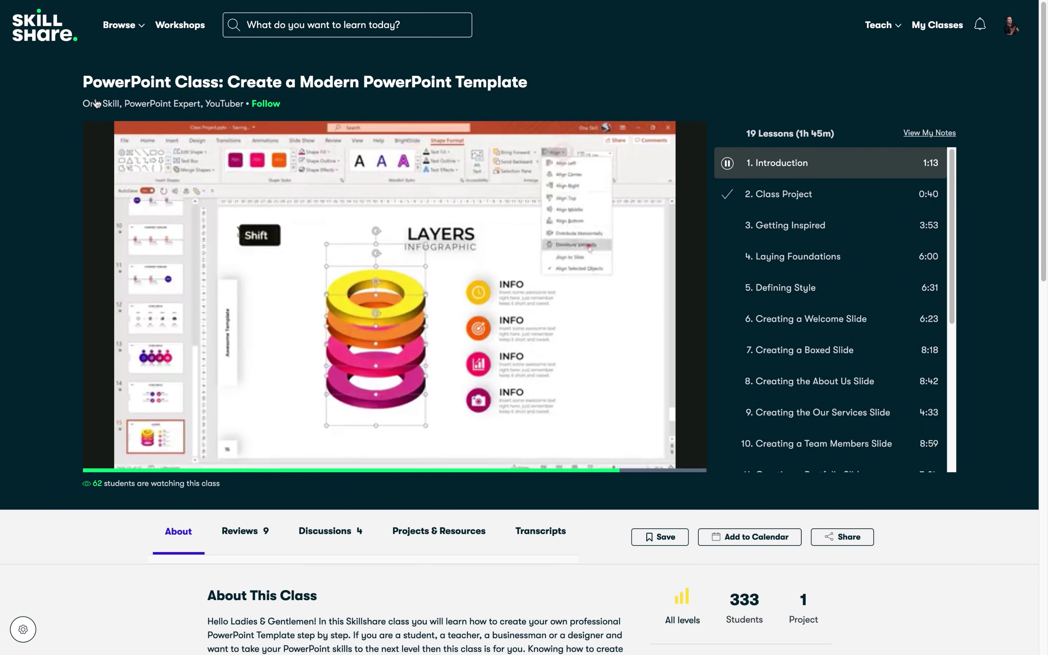
mouse_move(97, 105)
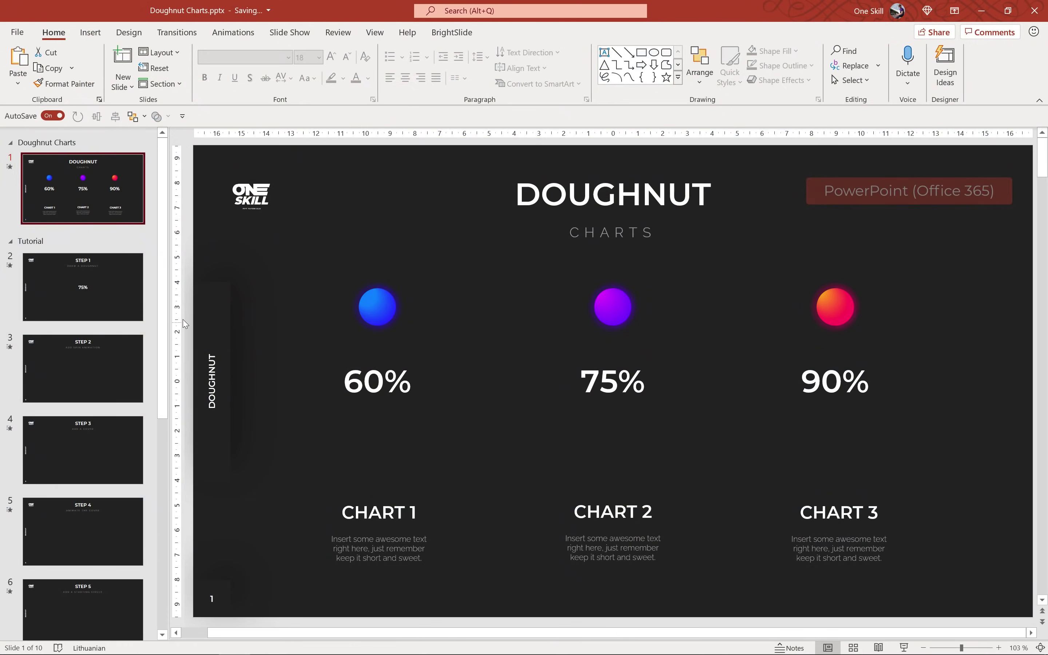
- Show the Step 1 slide with its Format Background pane open
click(112, 291)
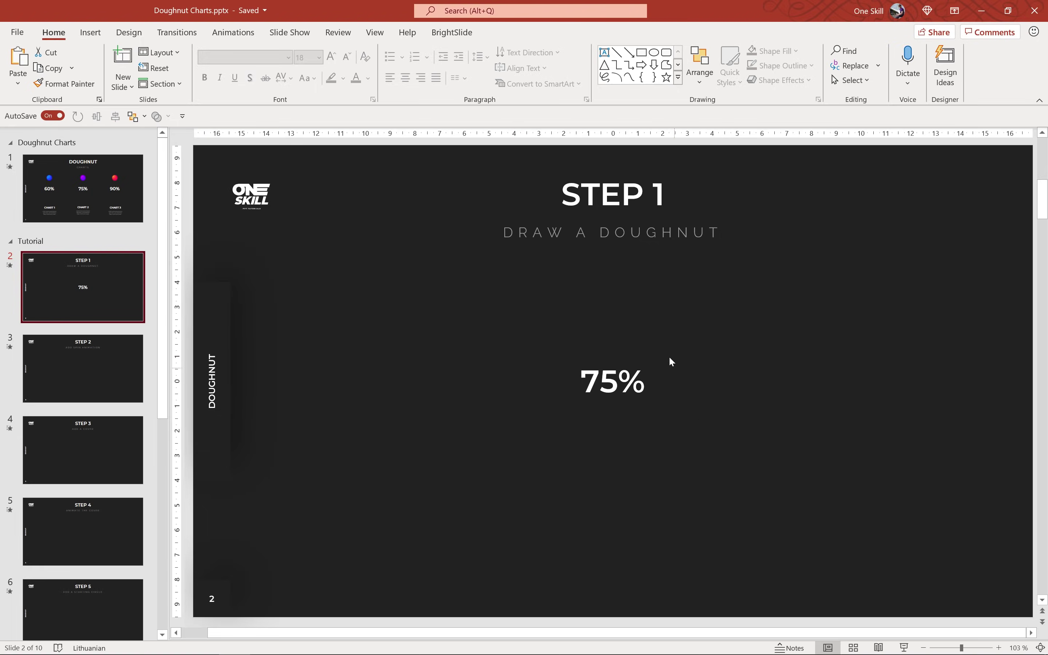
right_click(666, 286)
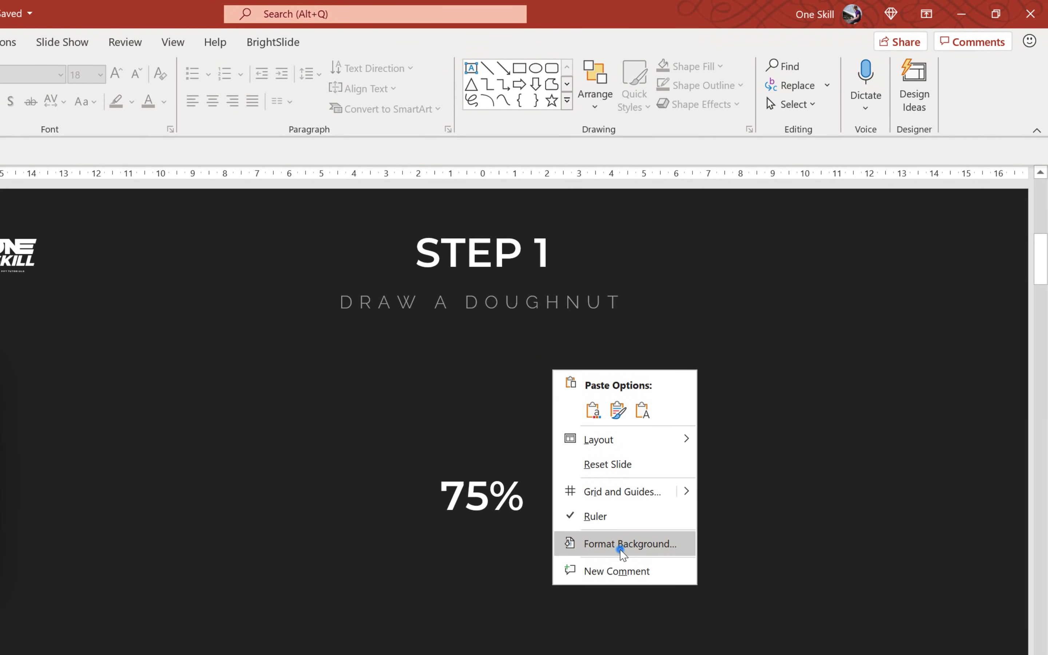
click(622, 546)
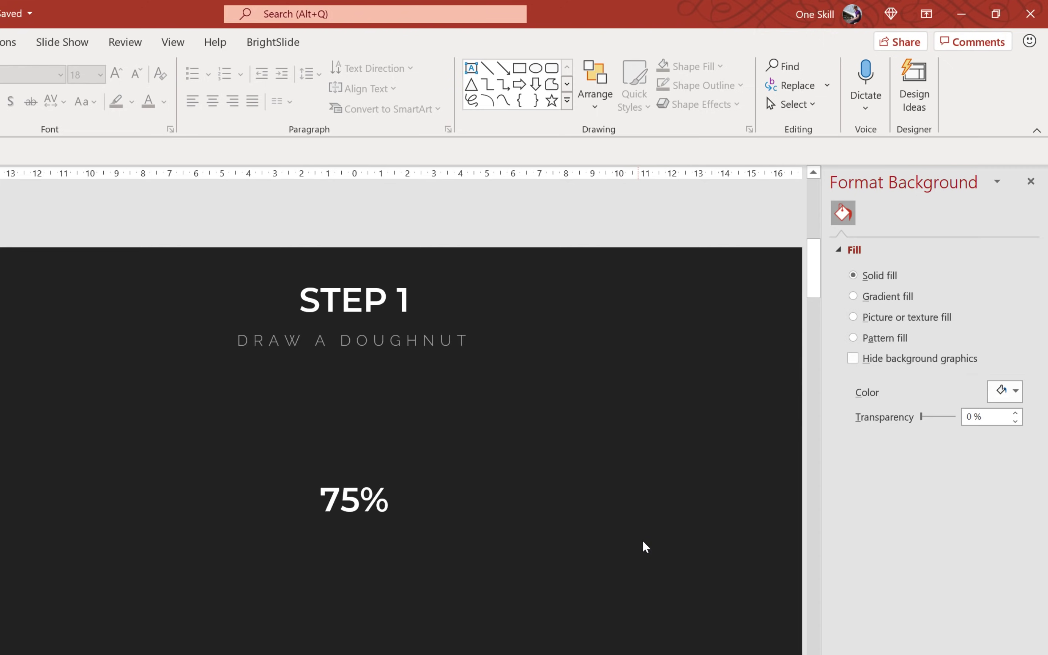
- View the Selection and Animation panes, then return to Format Background
click(596, 108)
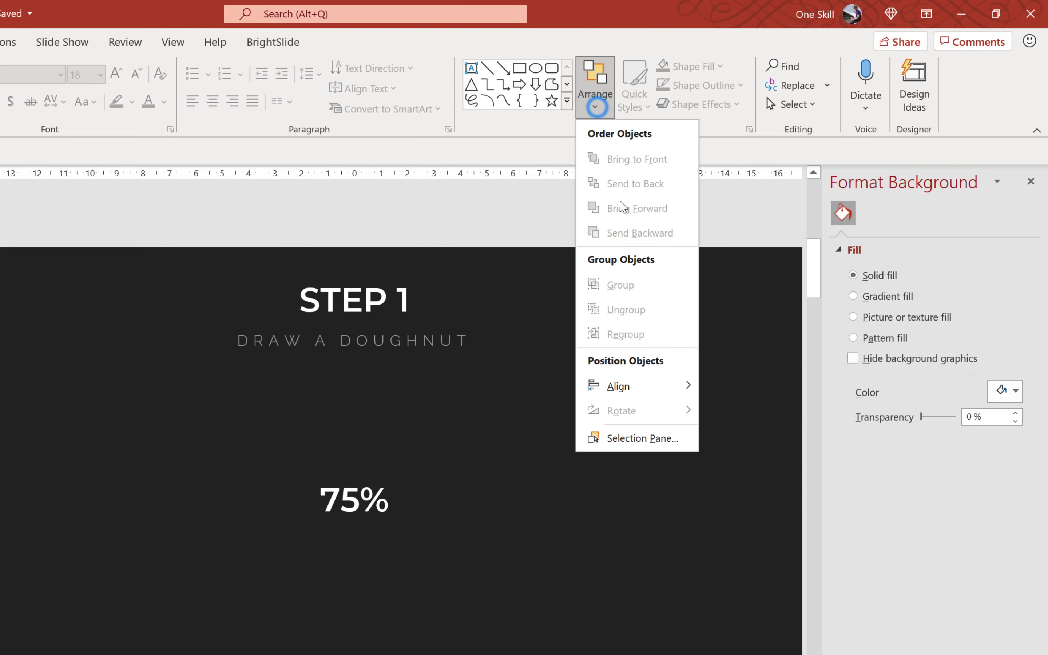
click(639, 441)
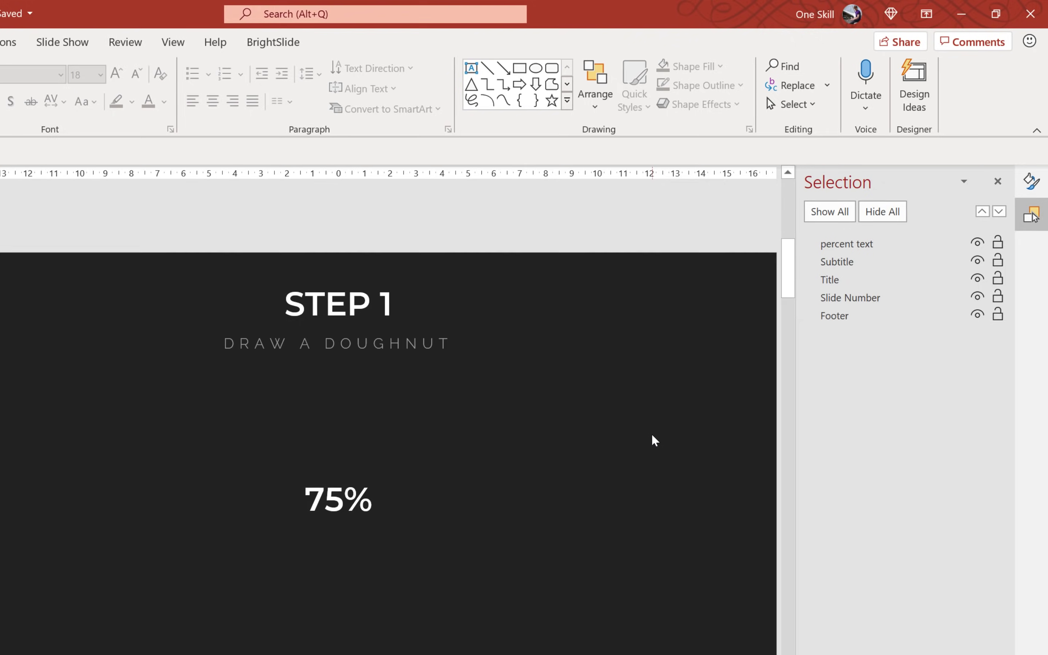
click(4, 48)
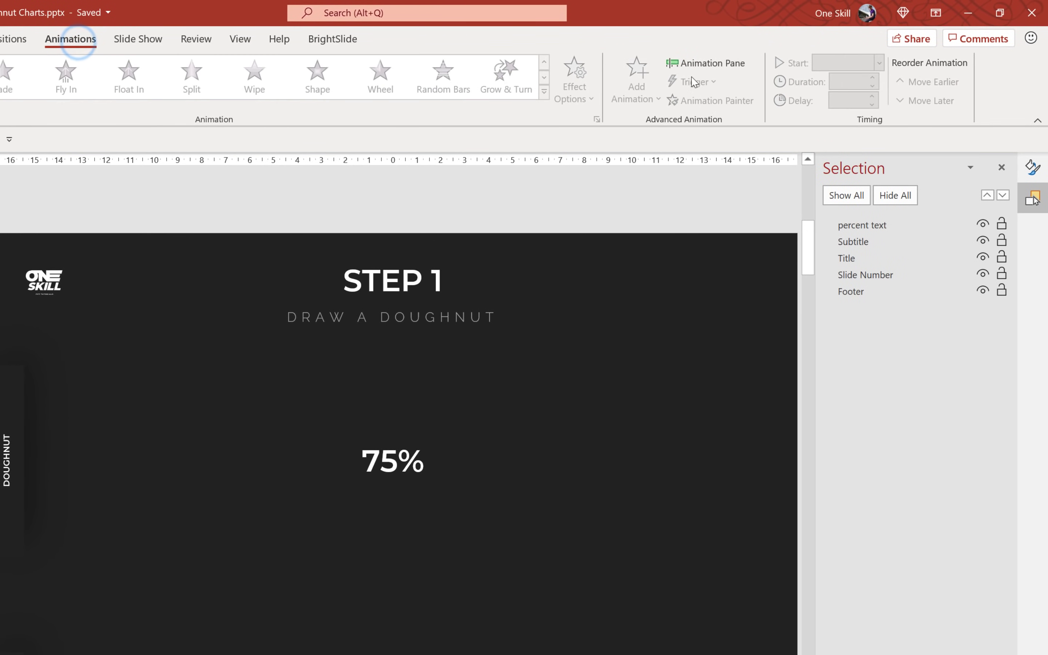
click(703, 65)
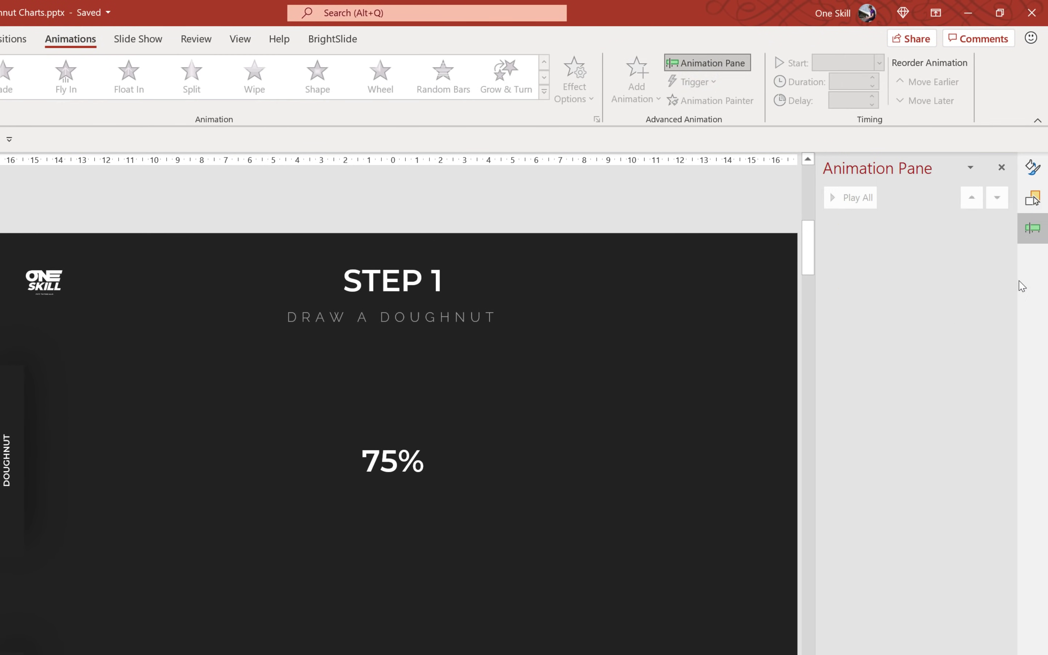
click(1033, 200)
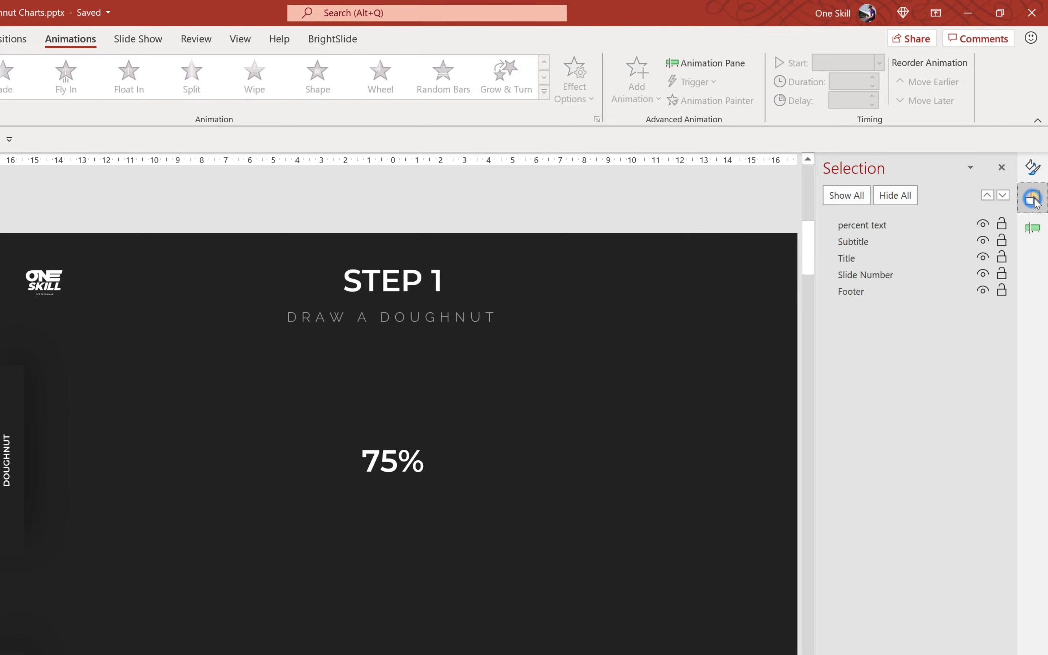
click(1032, 169)
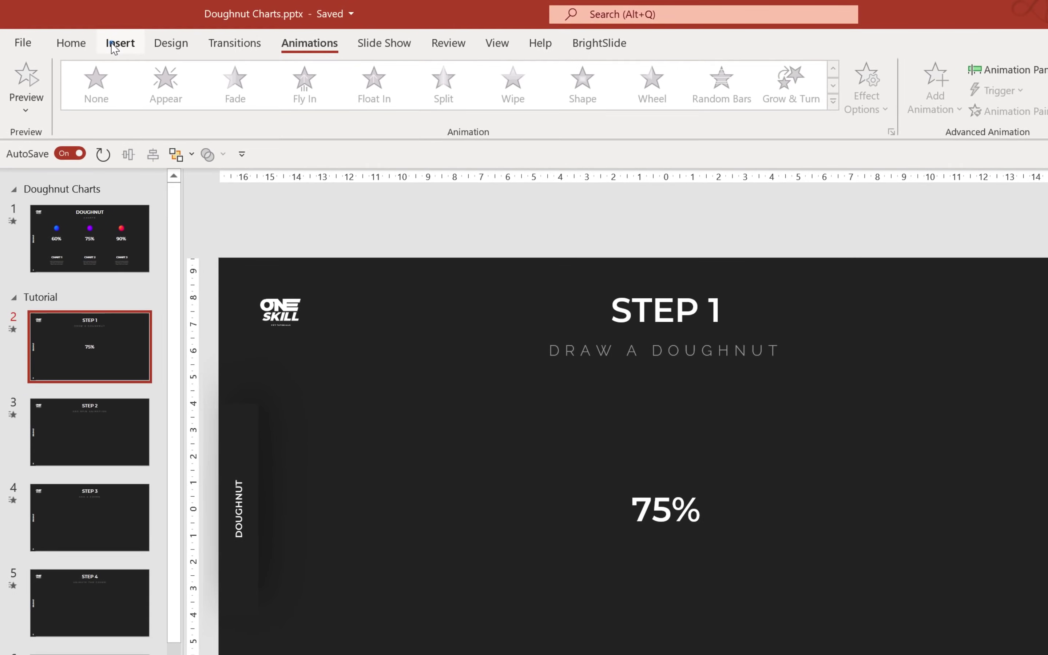
- Draw an even quarter-circle Arc shape positioned around the 75% label
click(84, 31)
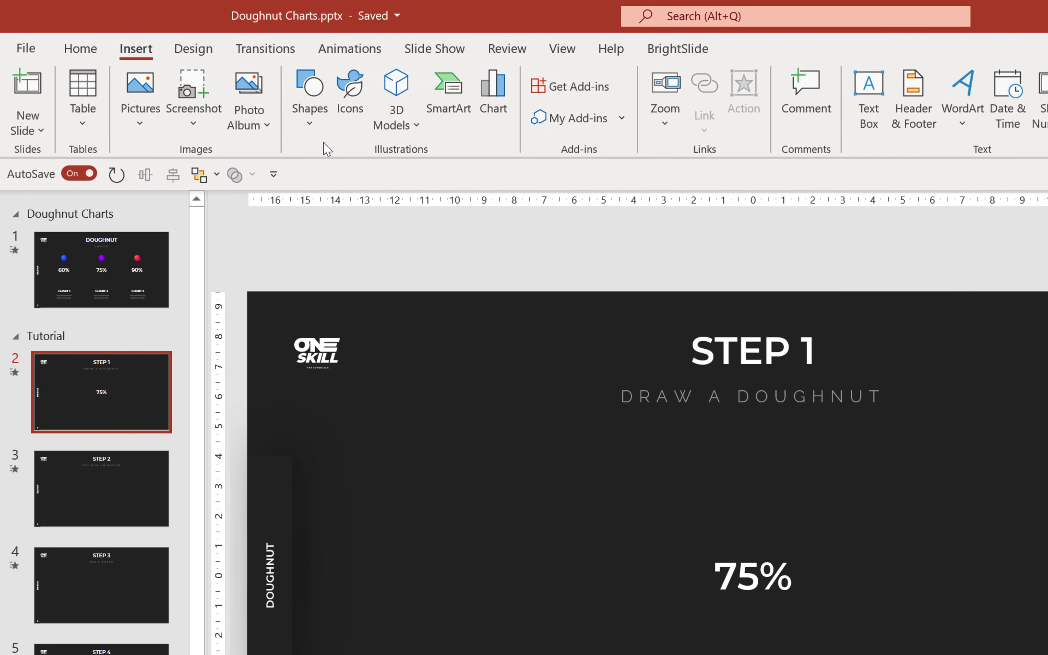
click(306, 131)
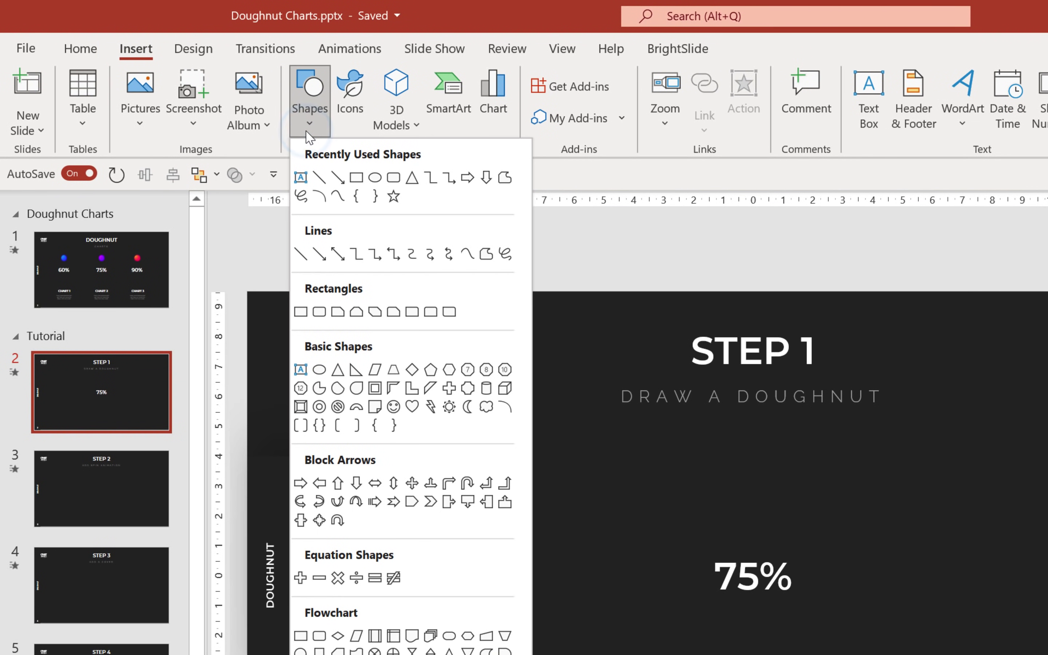
click(504, 407)
drag(847, 466, 945, 568)
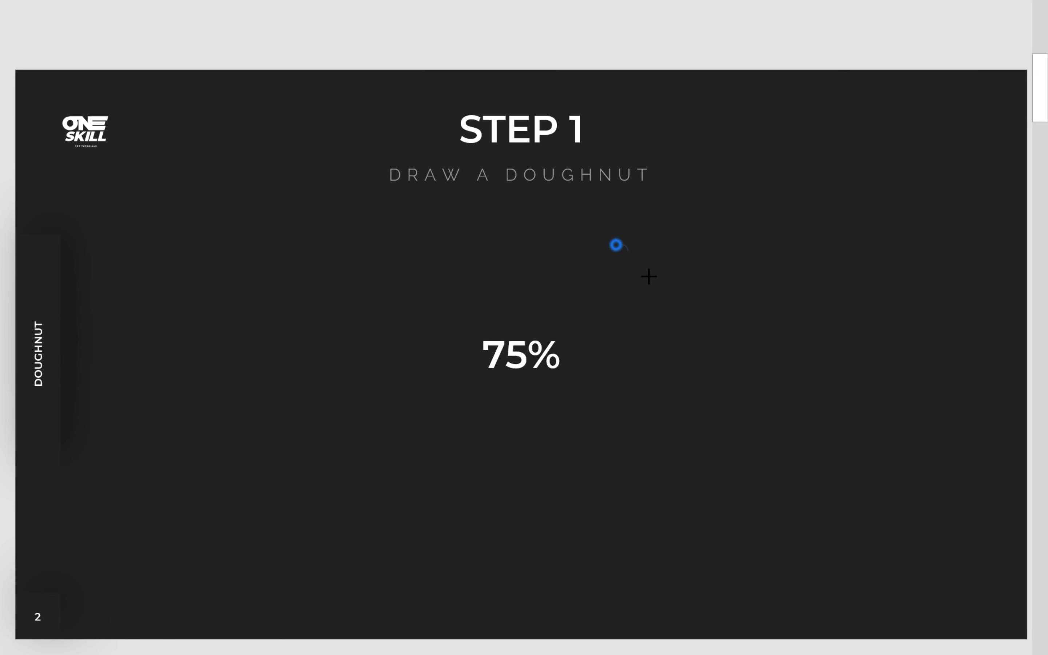
drag(713, 346, 782, 435)
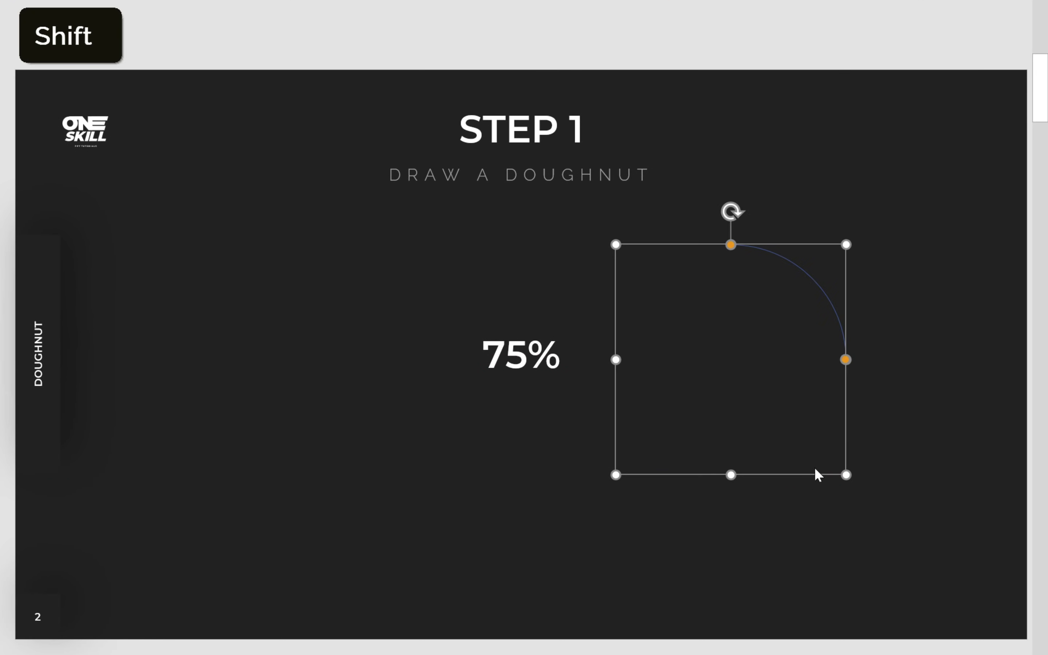
drag(810, 300, 713, 311)
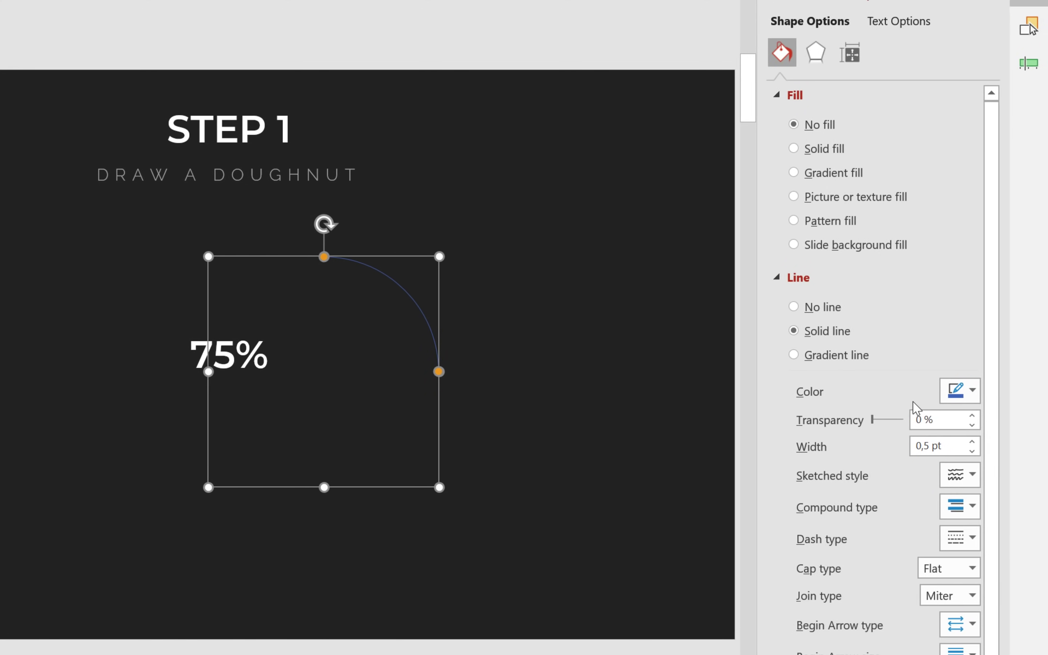
- Make the arc's line white with a 35 pt width
click(973, 392)
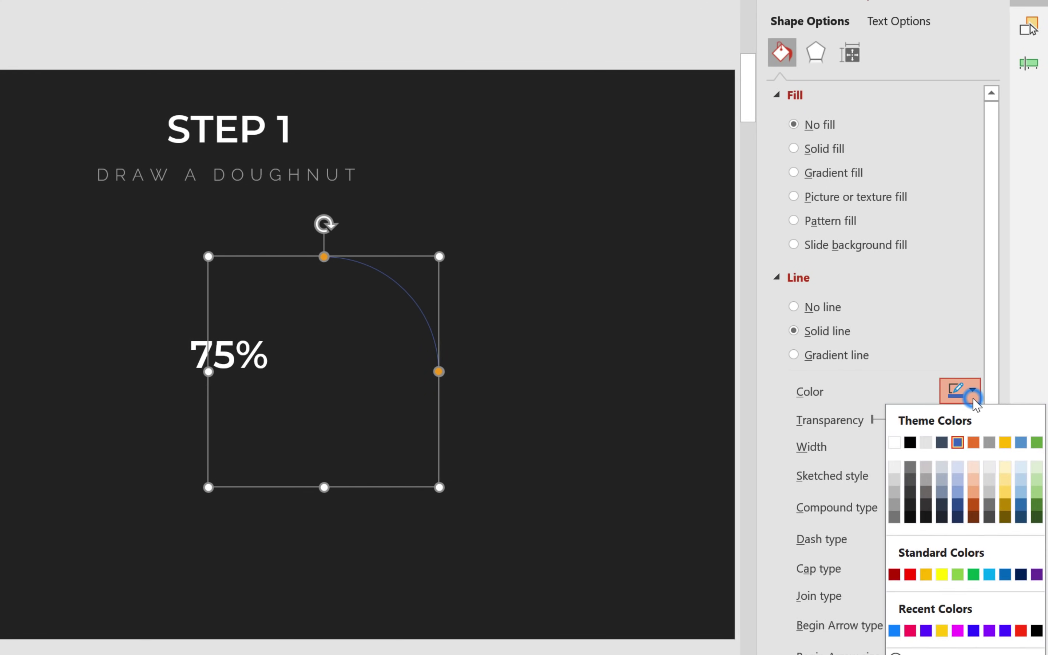
click(895, 442)
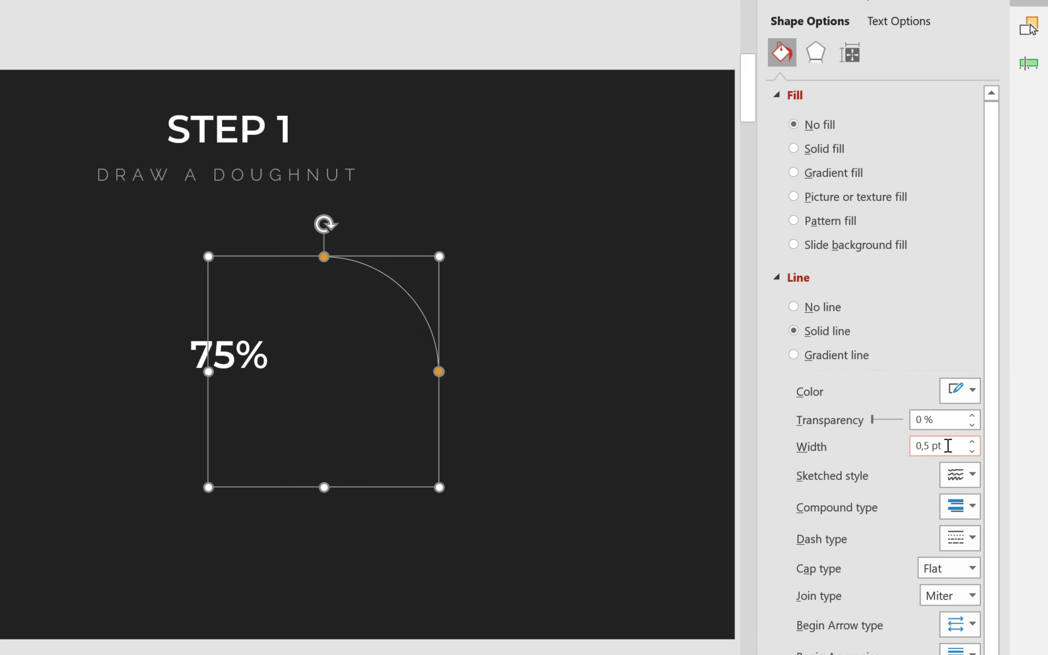
text(35)
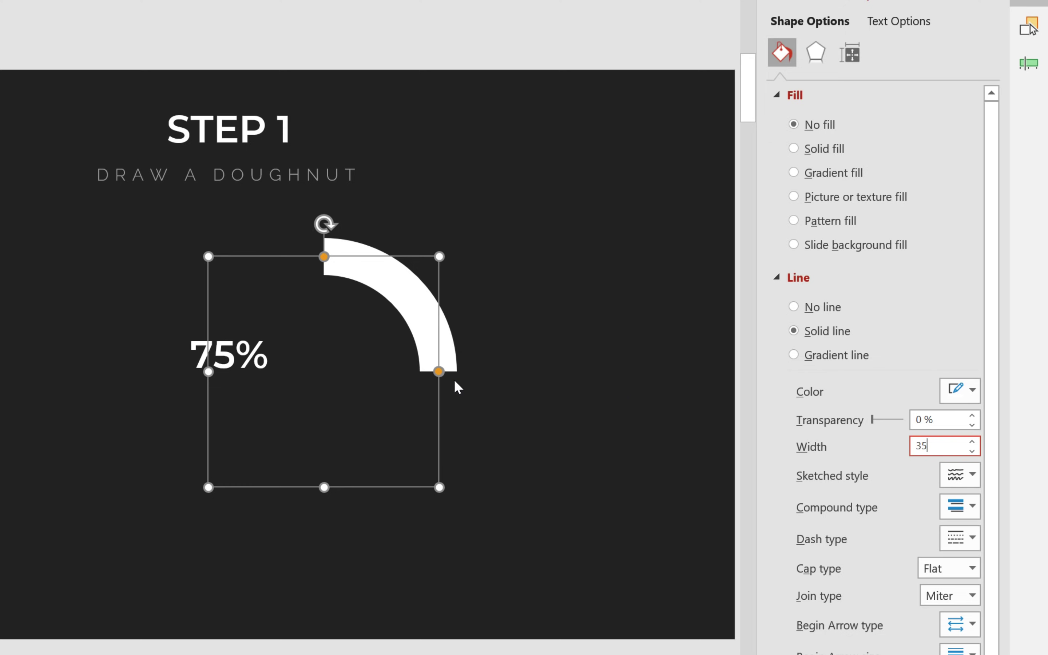
- Give the arc round end caps and a 6 cm width
click(972, 568)
click(957, 611)
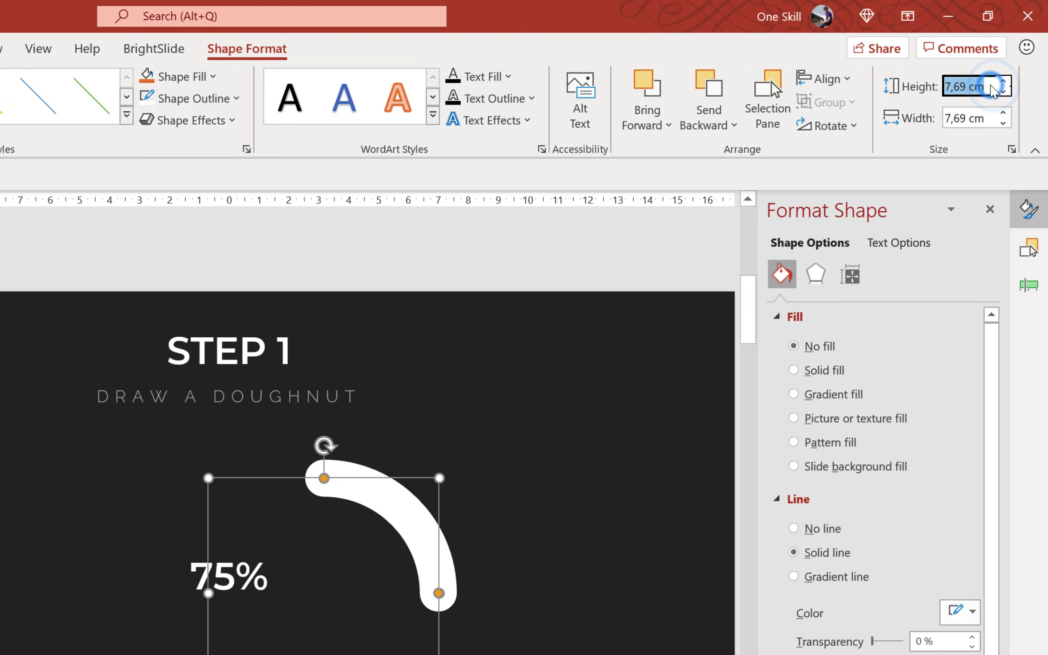
key(Tab)
text(6)
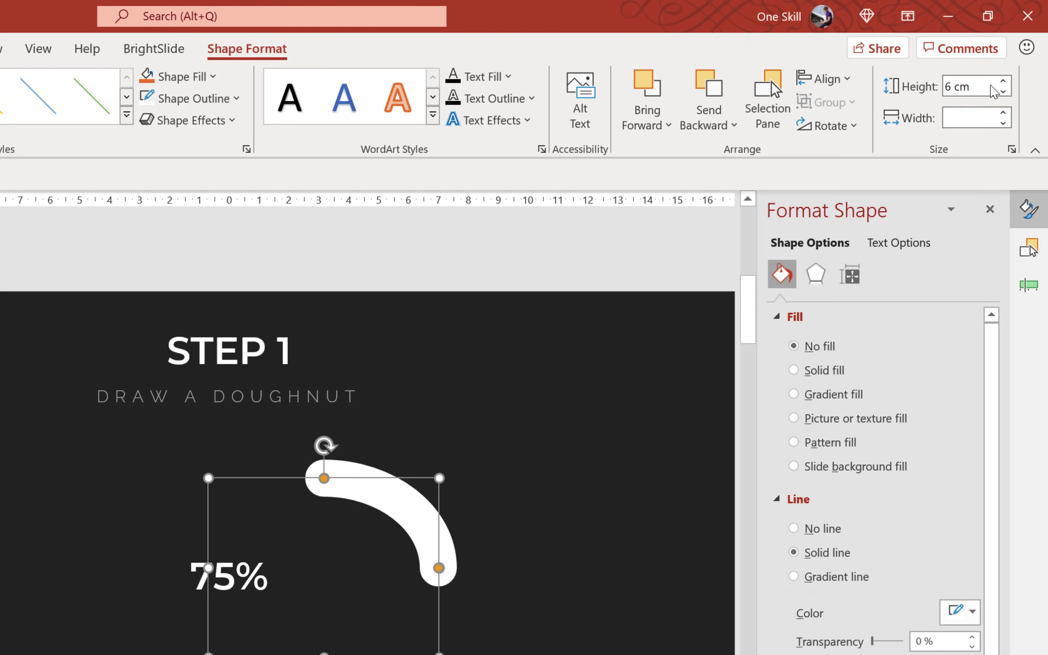
key(Return)
click(328, 539)
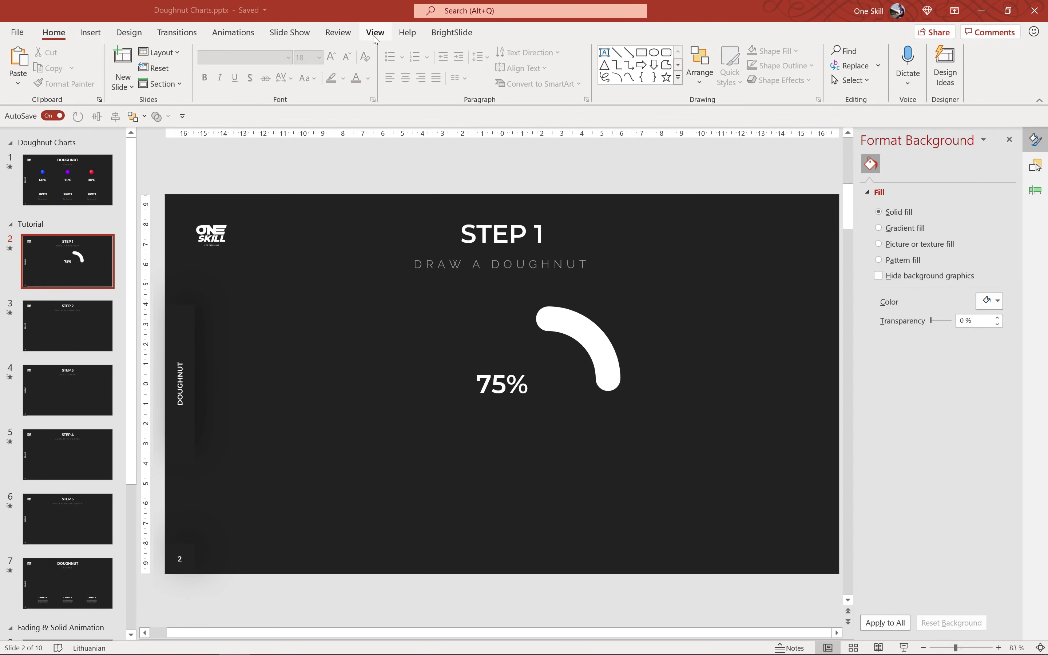
- Try aligning the arc to the slide's middle and centre, then undo both moves
click(376, 34)
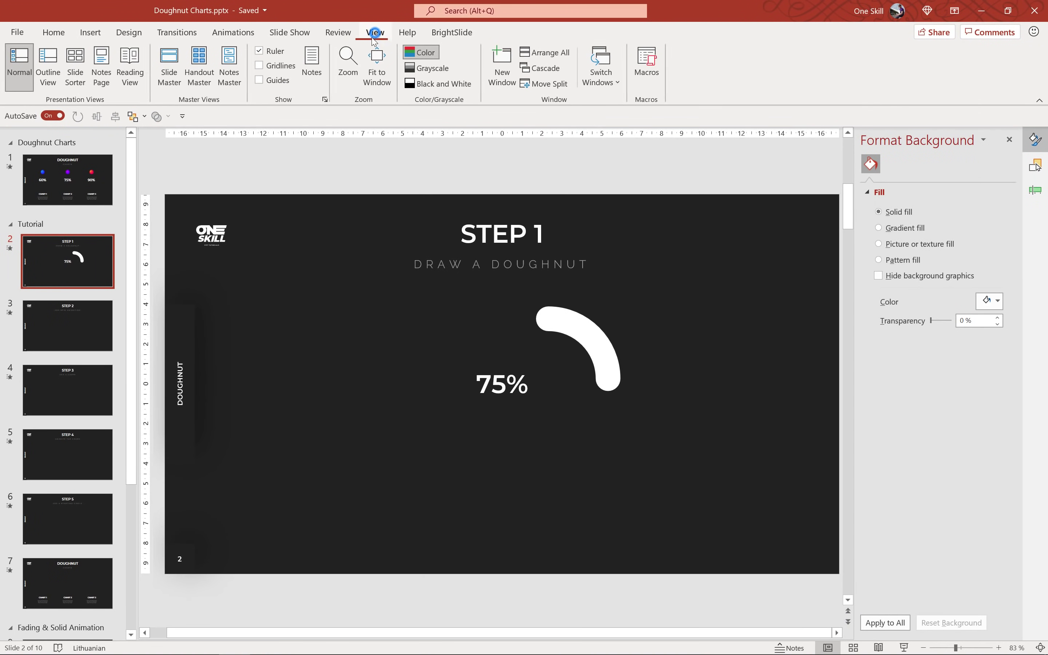
click(596, 334)
click(96, 117)
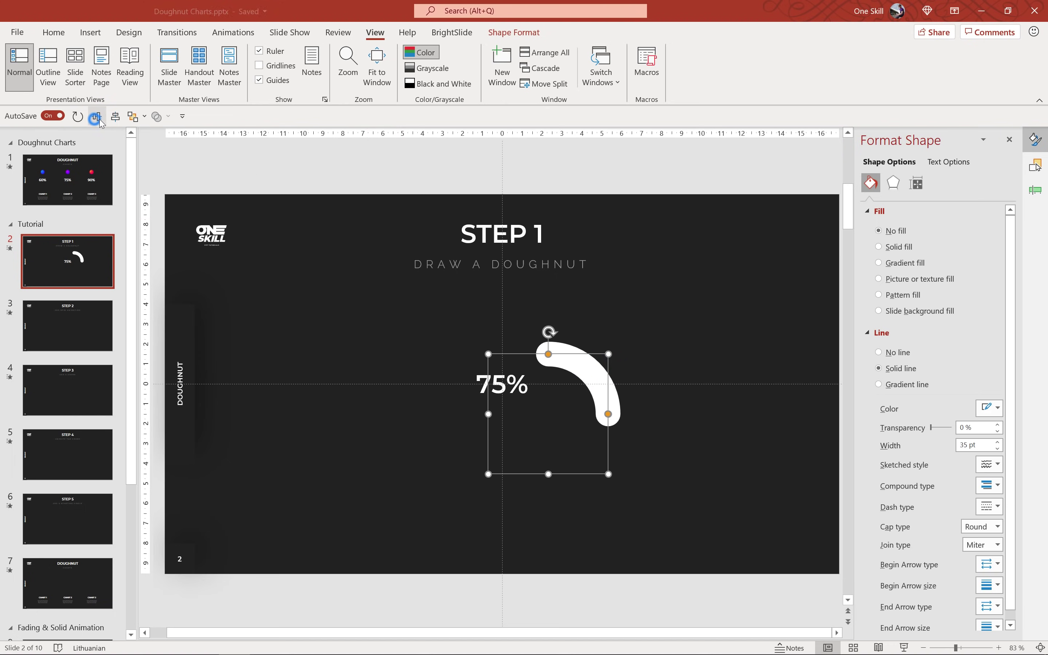
click(113, 116)
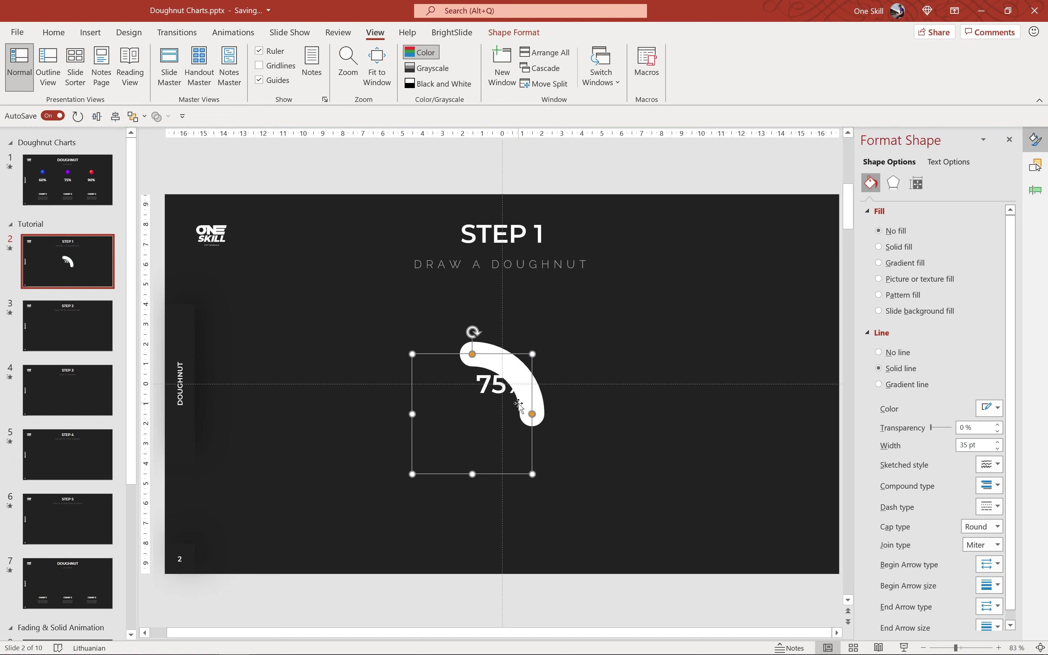
key(ctrl+z)
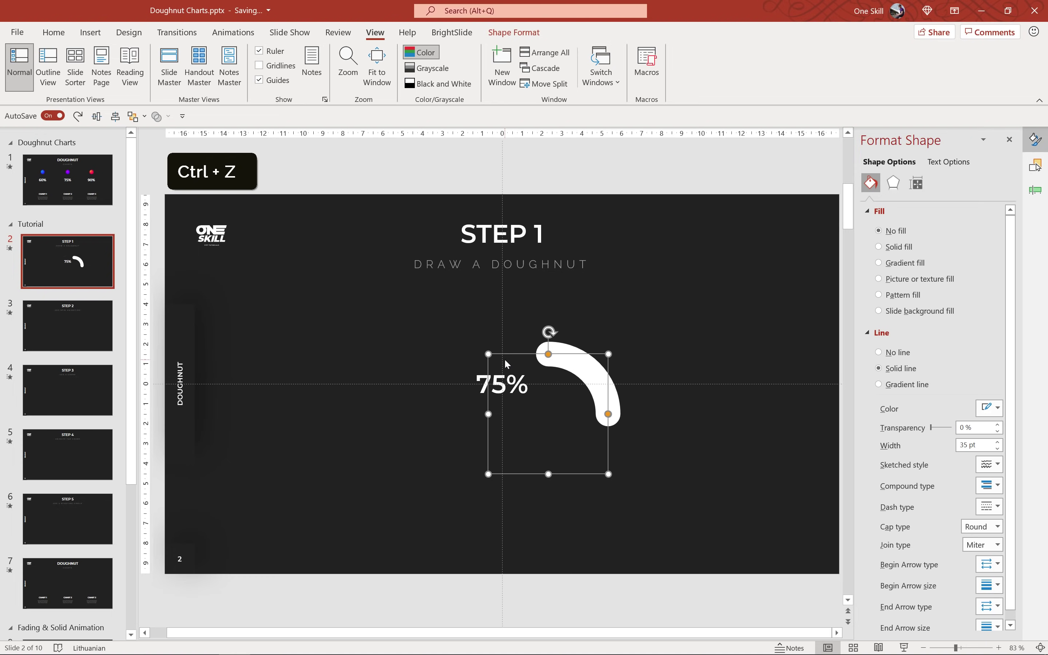
key(ctrl+z)
click(664, 336)
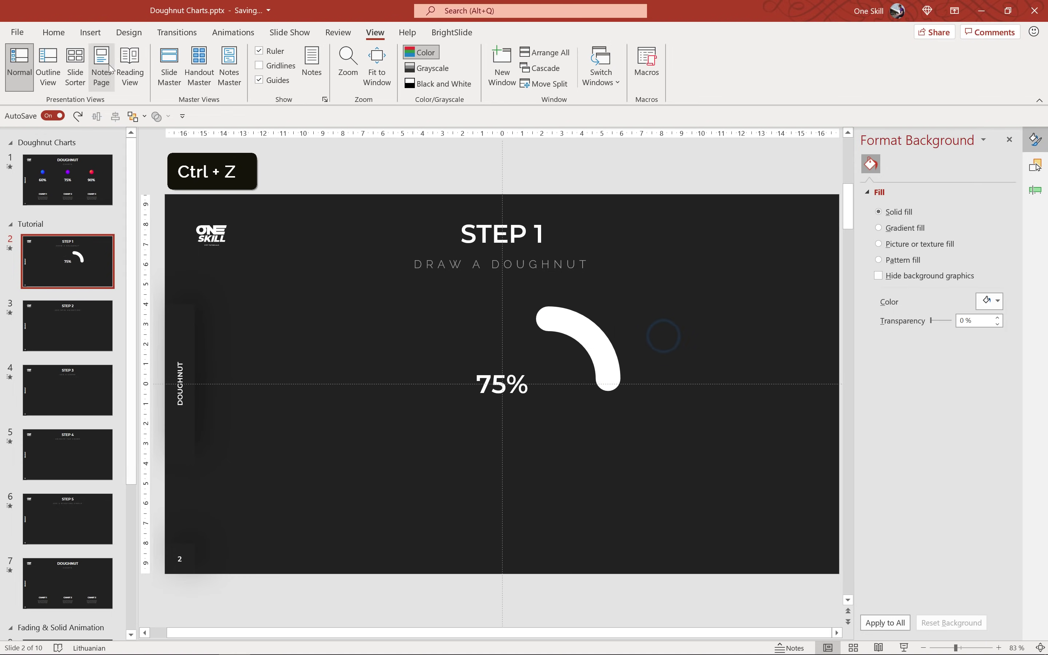
- Pick the Oval shape from the Insert Shapes gallery
click(93, 32)
click(208, 80)
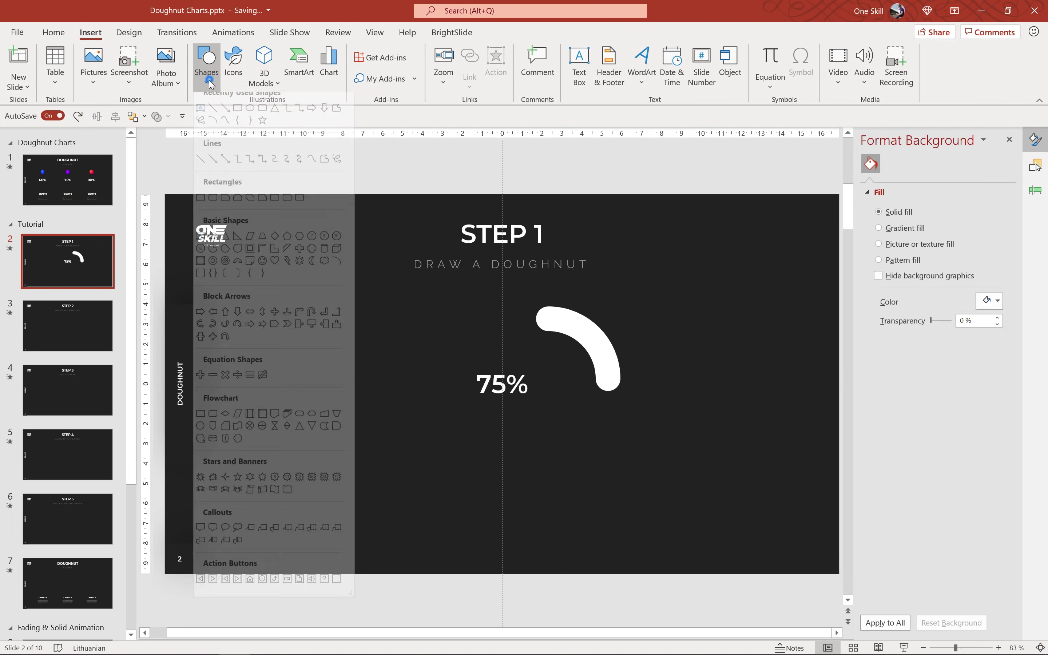
click(250, 119)
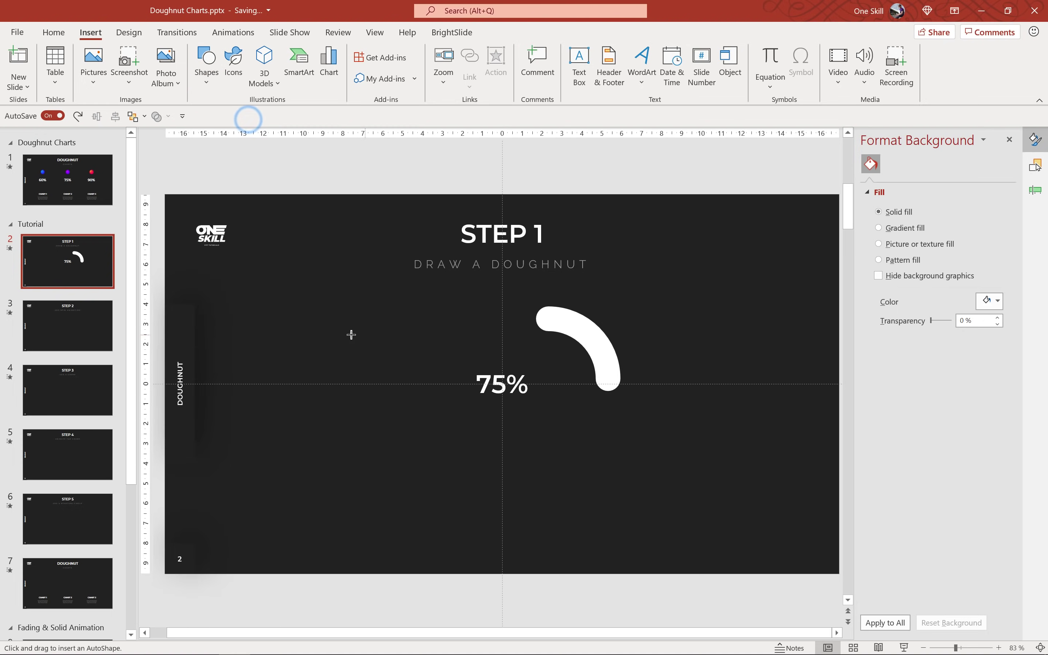
- Draw a perfect circle, align it middle and centre with the arc, and group them
drag(428, 454, 442, 481)
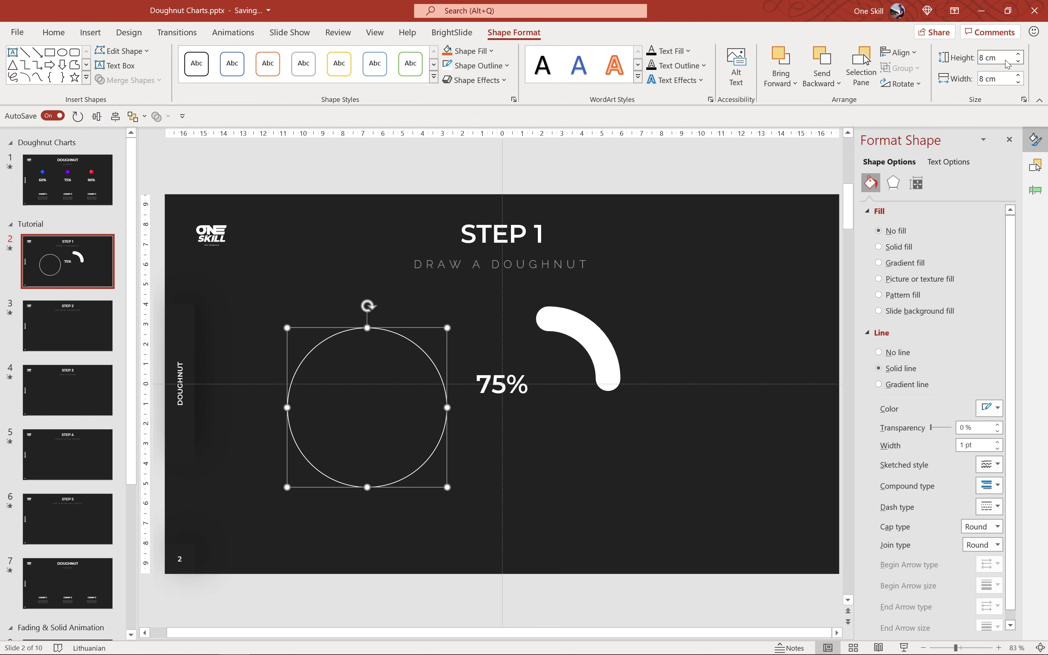
click(96, 116)
click(115, 116)
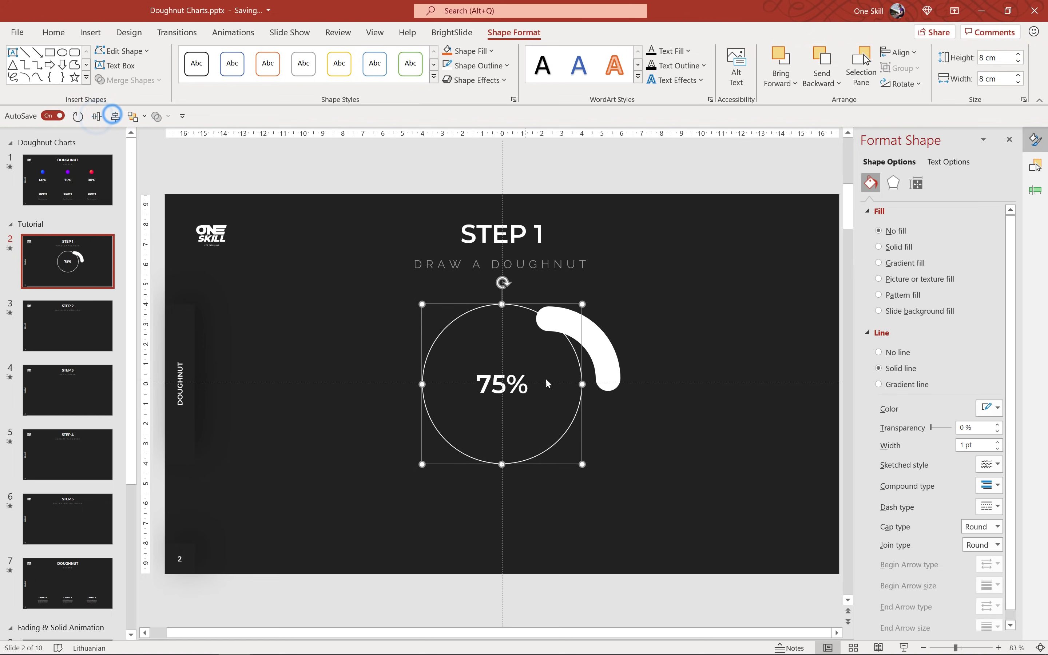
shift+click(610, 353)
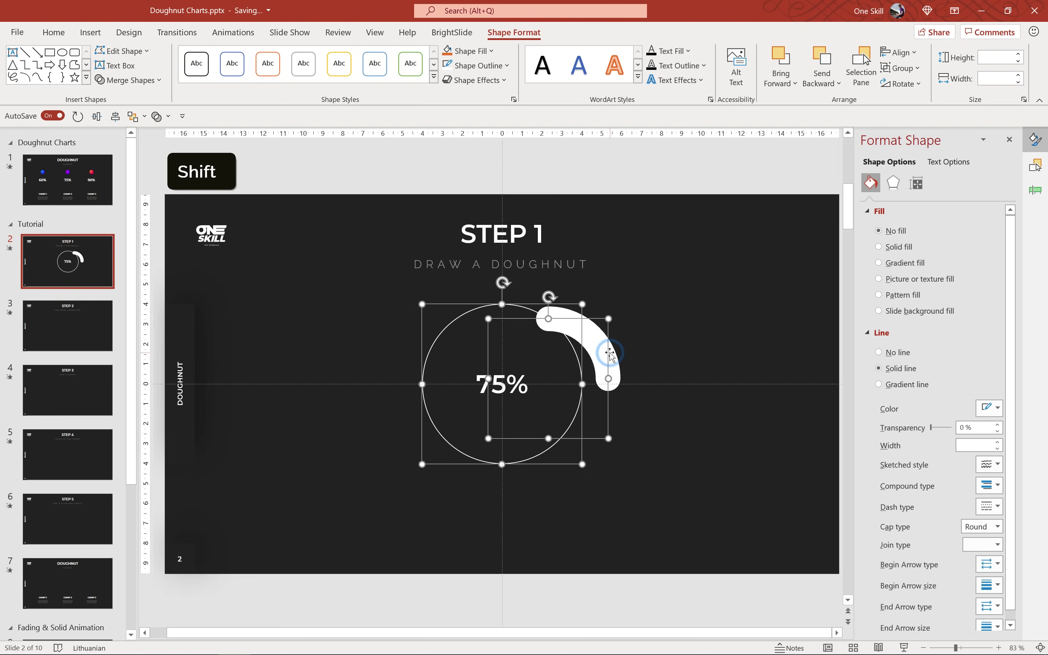
click(97, 117)
click(114, 116)
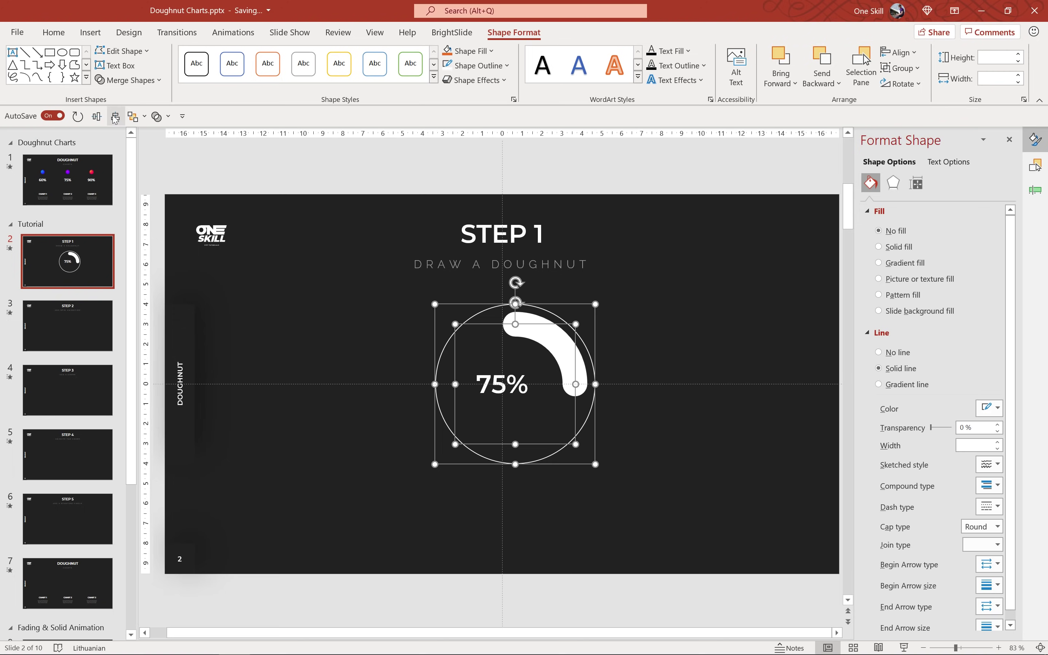
key(ctrl+g)
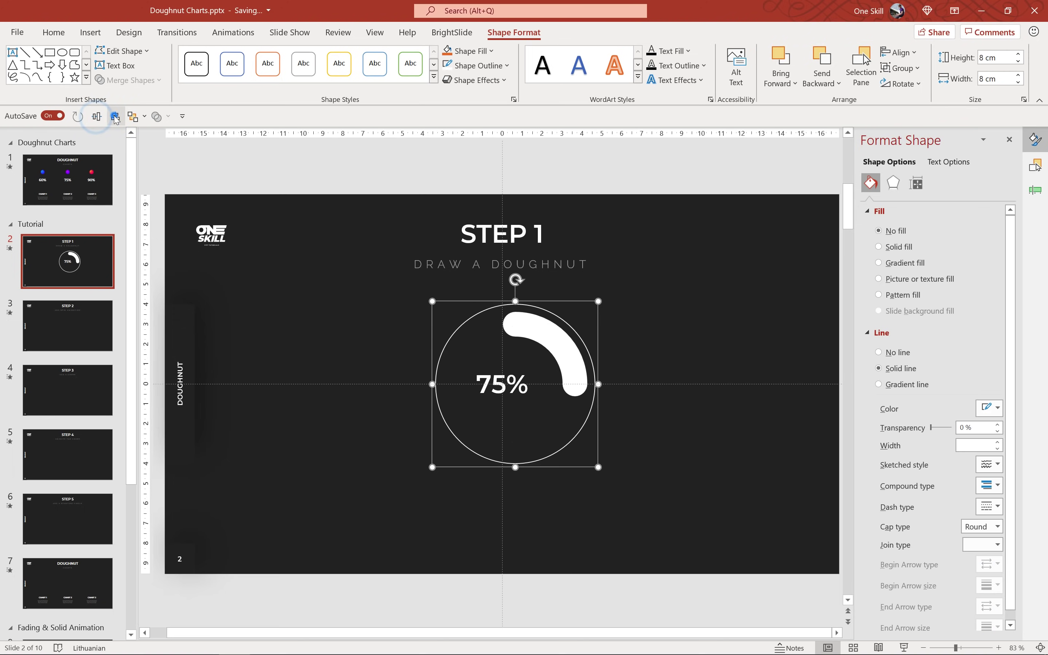
- Centre the group on the slide, undo a trial rotation, and hide guides with Alt+F9
click(115, 117)
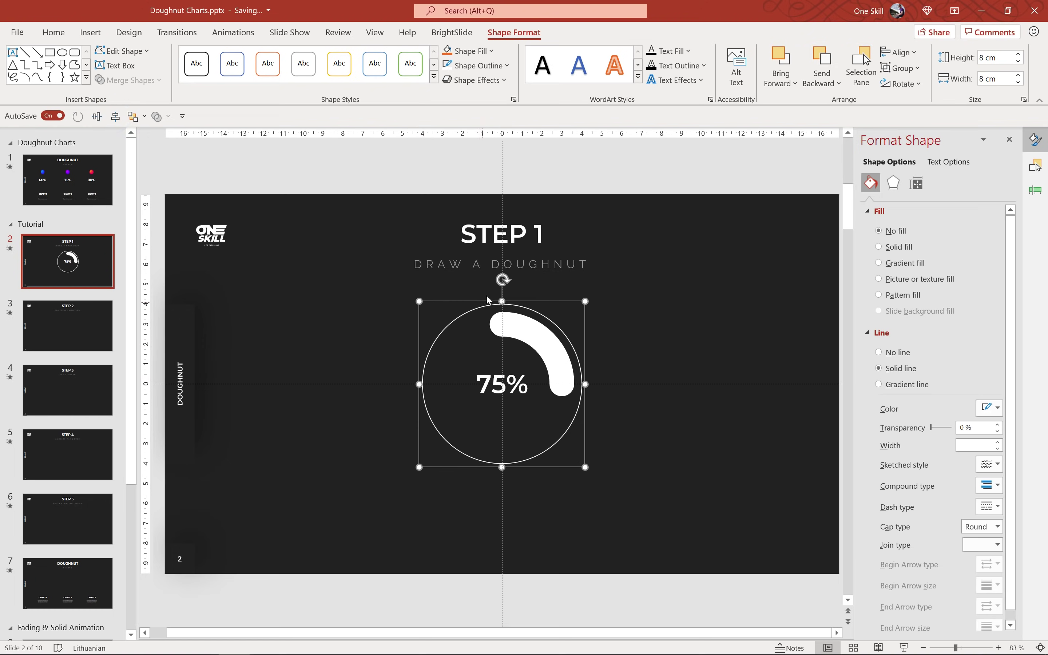
drag(502, 280, 497, 413)
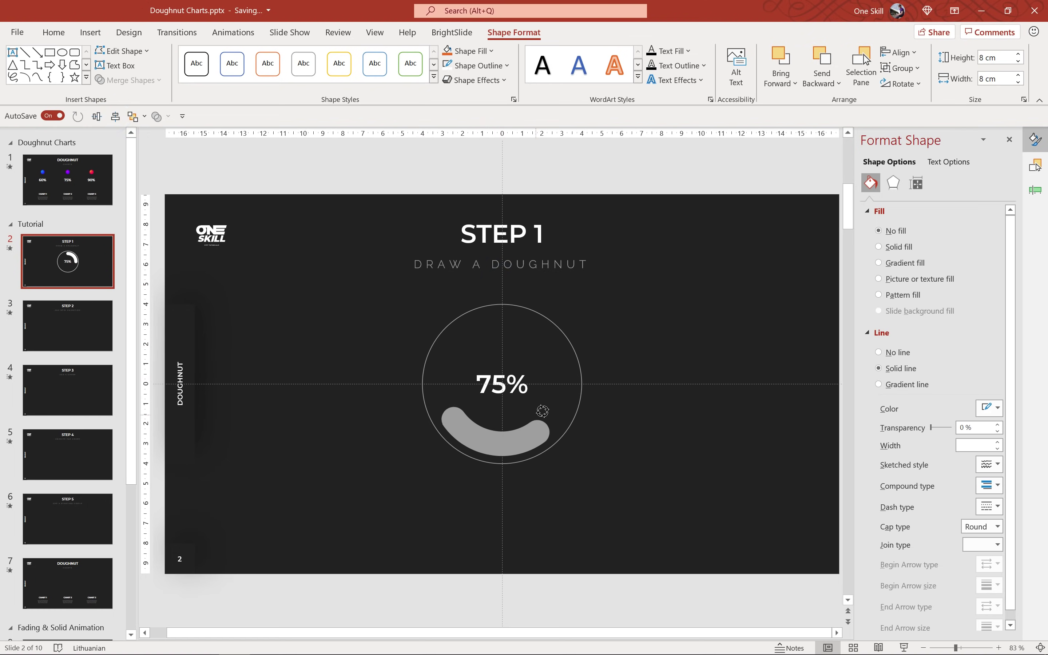
drag(545, 335, 546, 337)
key(ctrl+z)
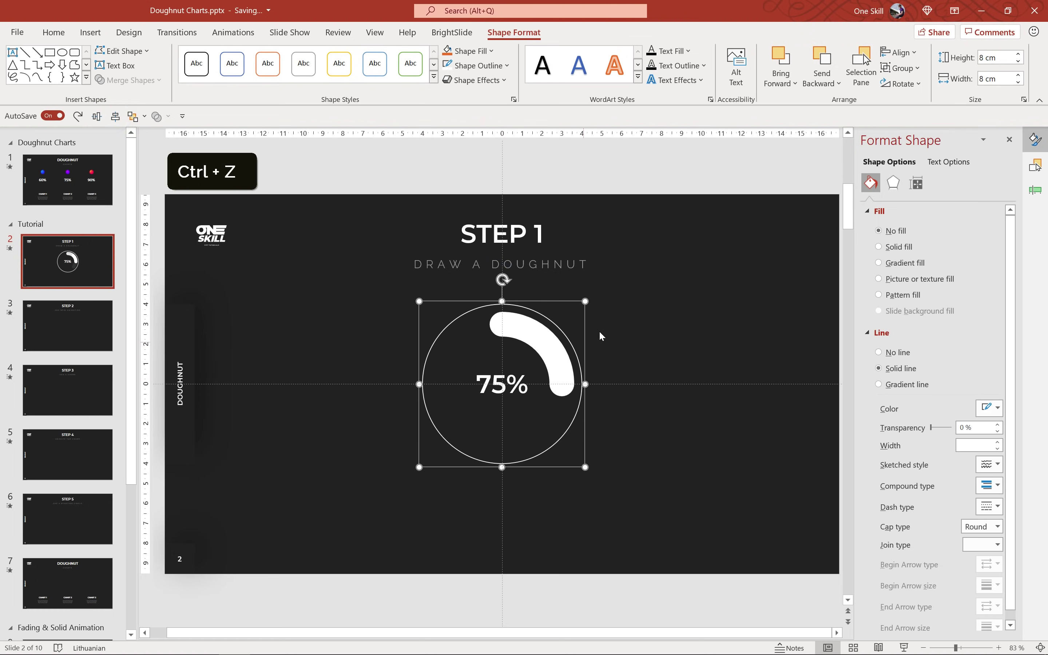
click(638, 314)
key(alt+F9)
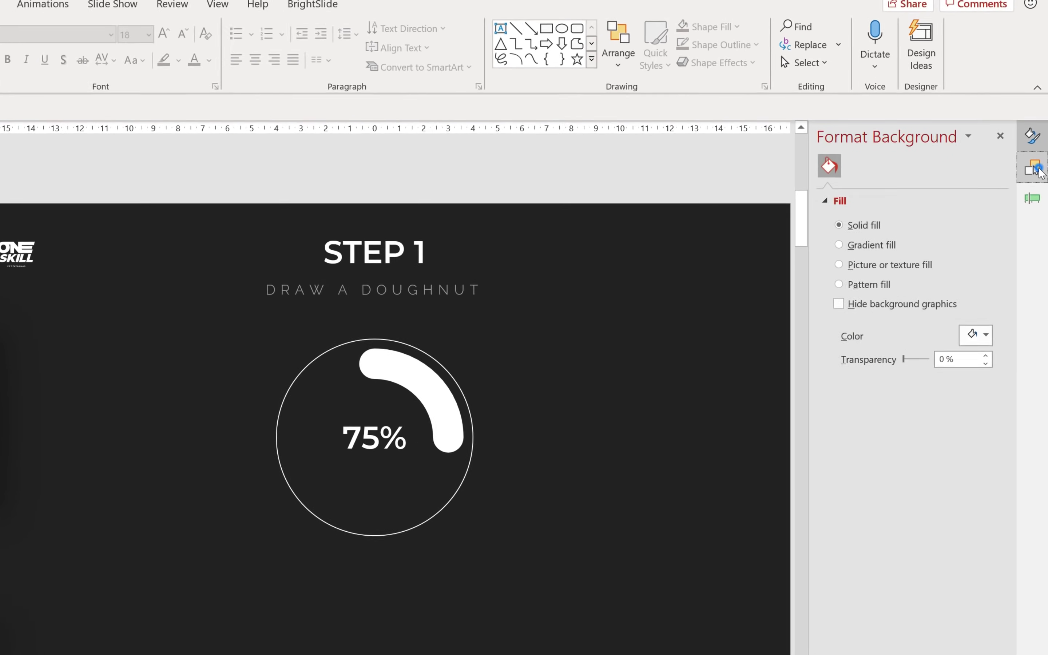
- Rename Group 17 to 'doughnut' in the Selection Pane
click(1035, 166)
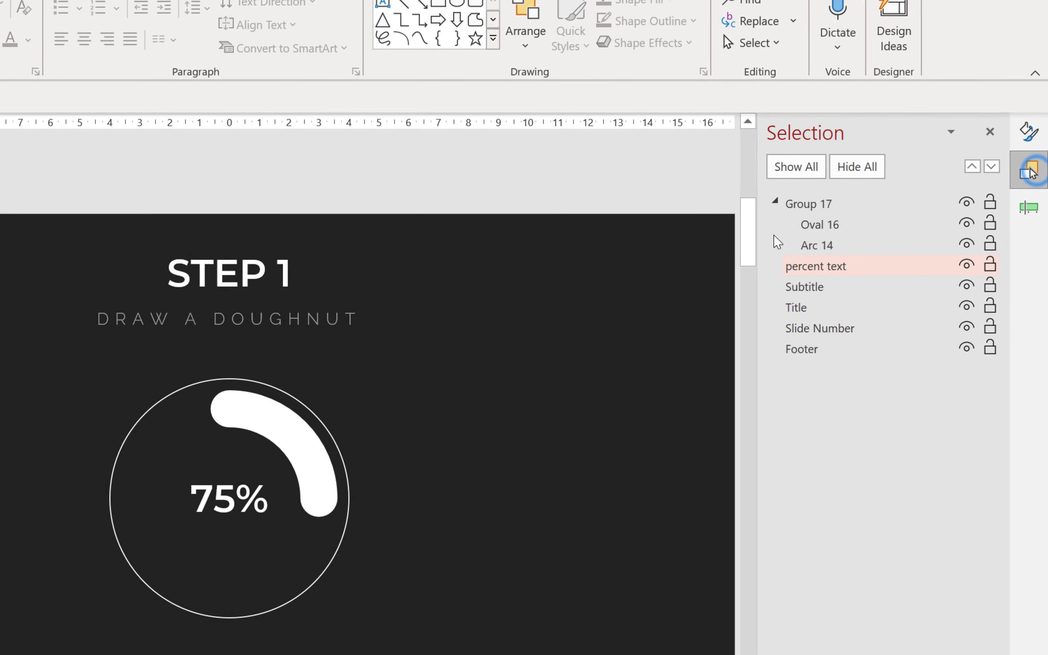
click(775, 203)
click(967, 202)
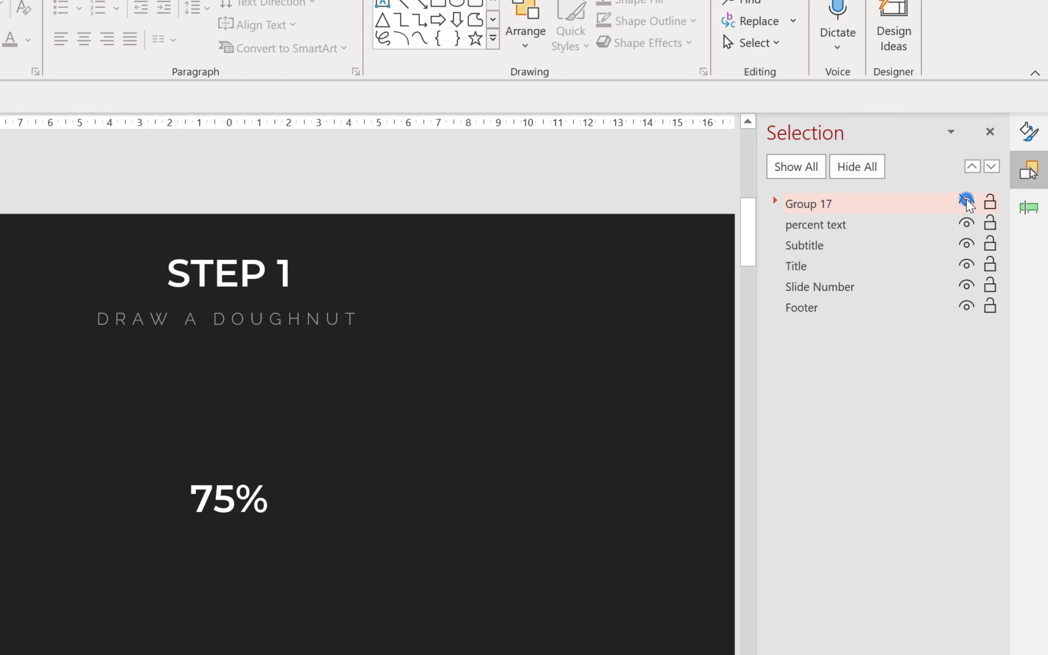
click(966, 202)
click(776, 203)
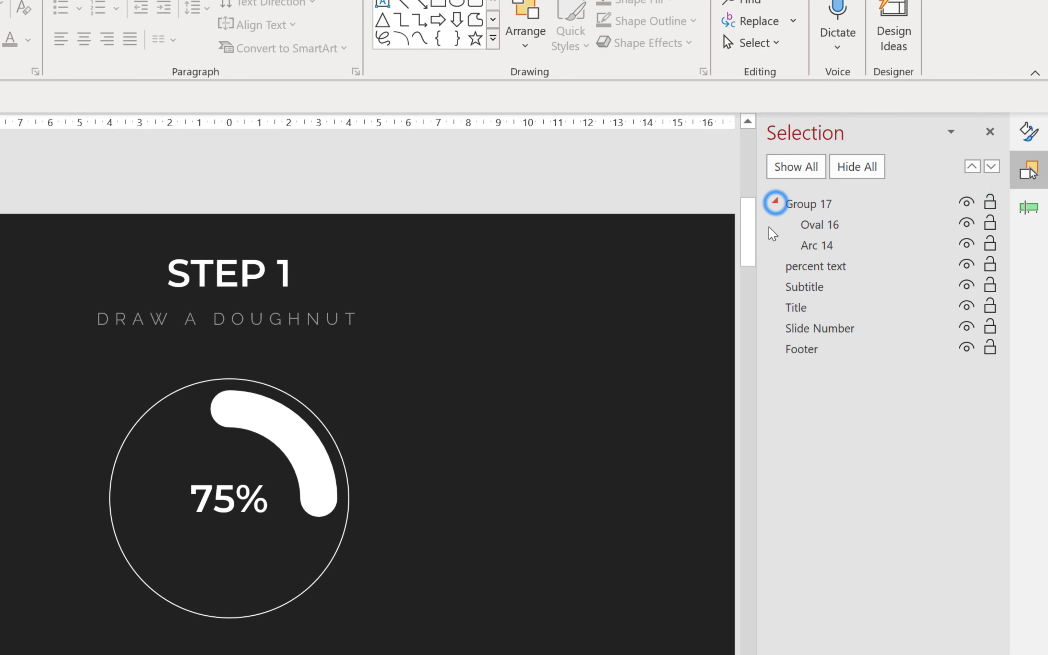
click(808, 204)
click(808, 204)
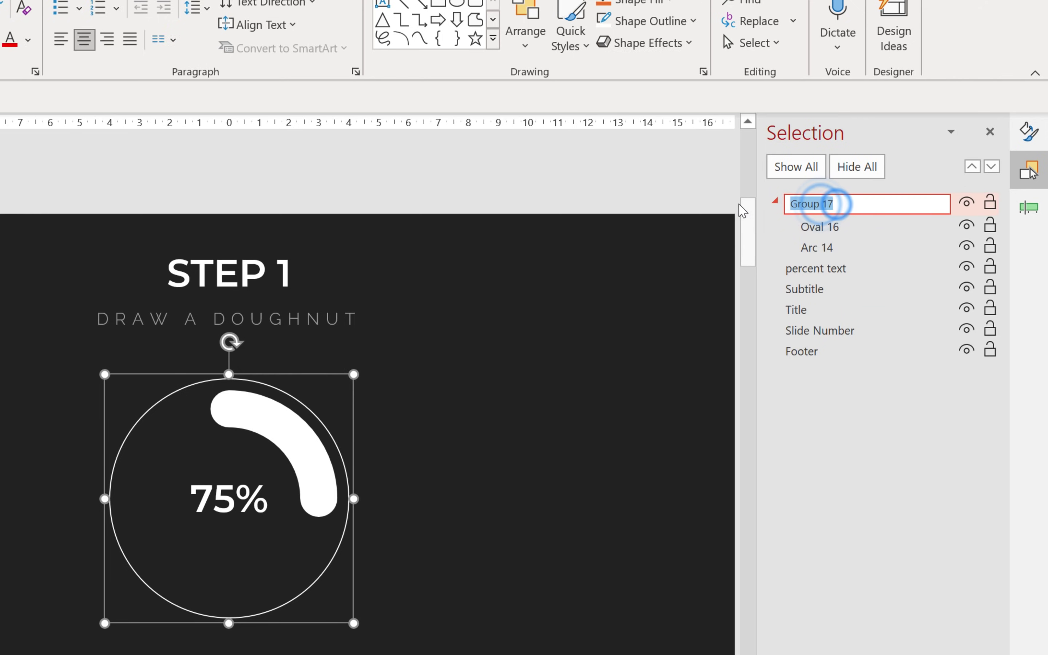
text(dough)
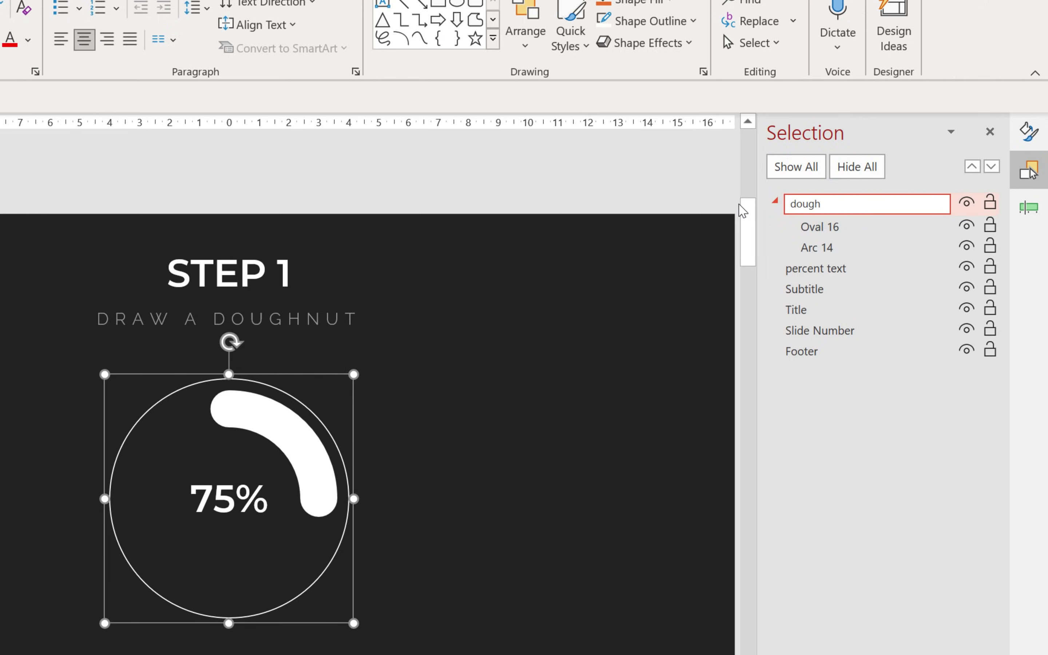
text(nut)
click(814, 226)
- Set Oval 16's line to No line, then undo a trial rotation of the group
click(1028, 132)
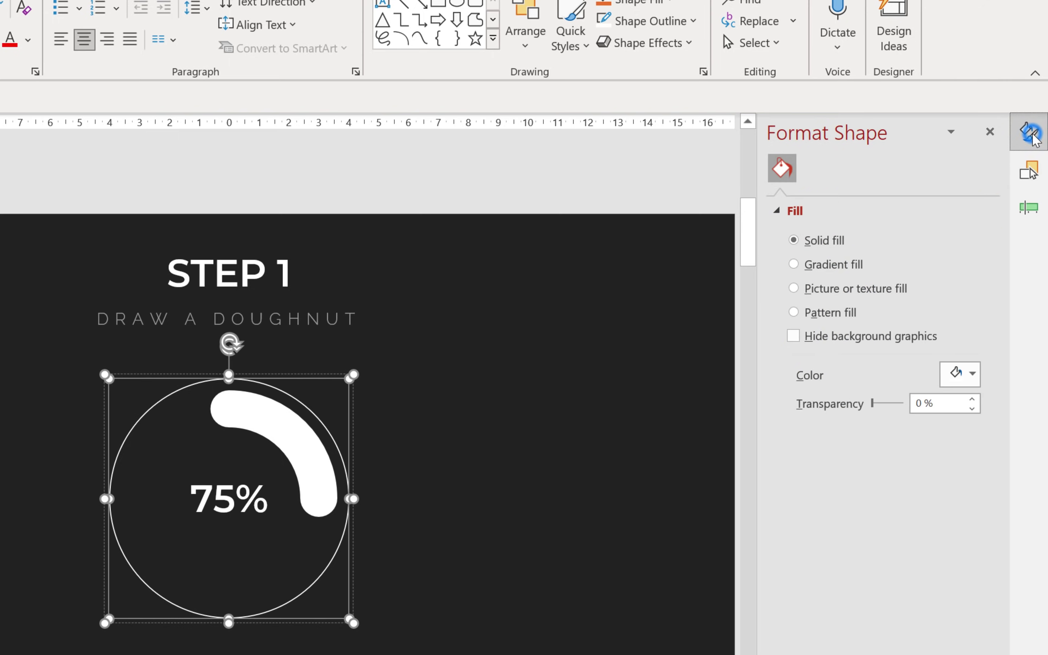
click(795, 451)
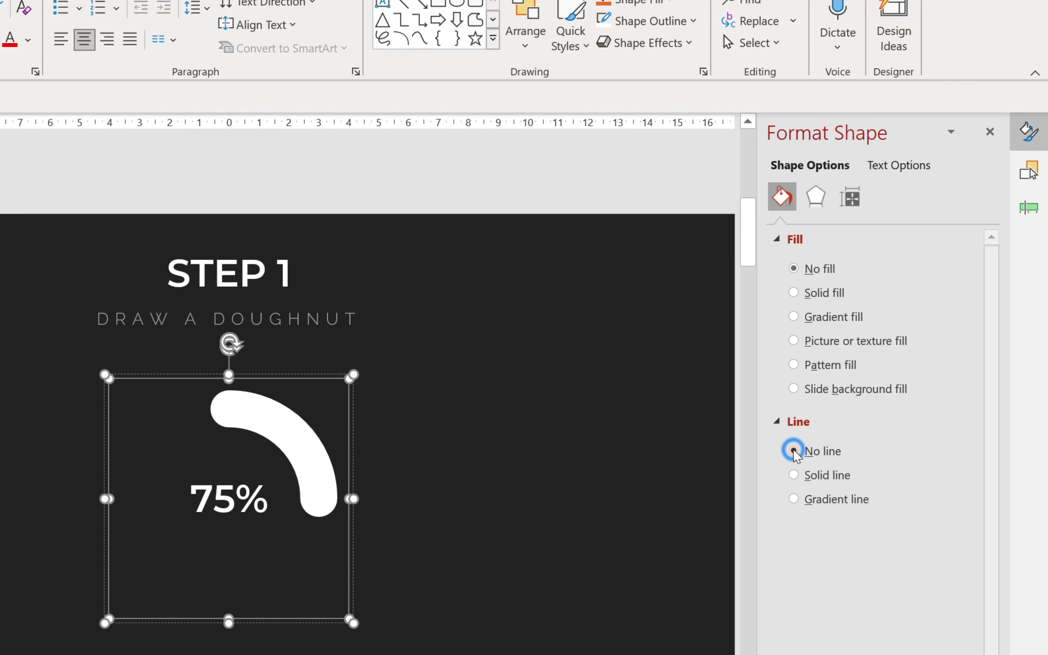
click(573, 416)
click(248, 416)
drag(233, 344, 303, 473)
key(ctrl+z)
- Turn guides back on with Alt+F9 and drag the arc's adjustment handle around to the left
click(426, 403)
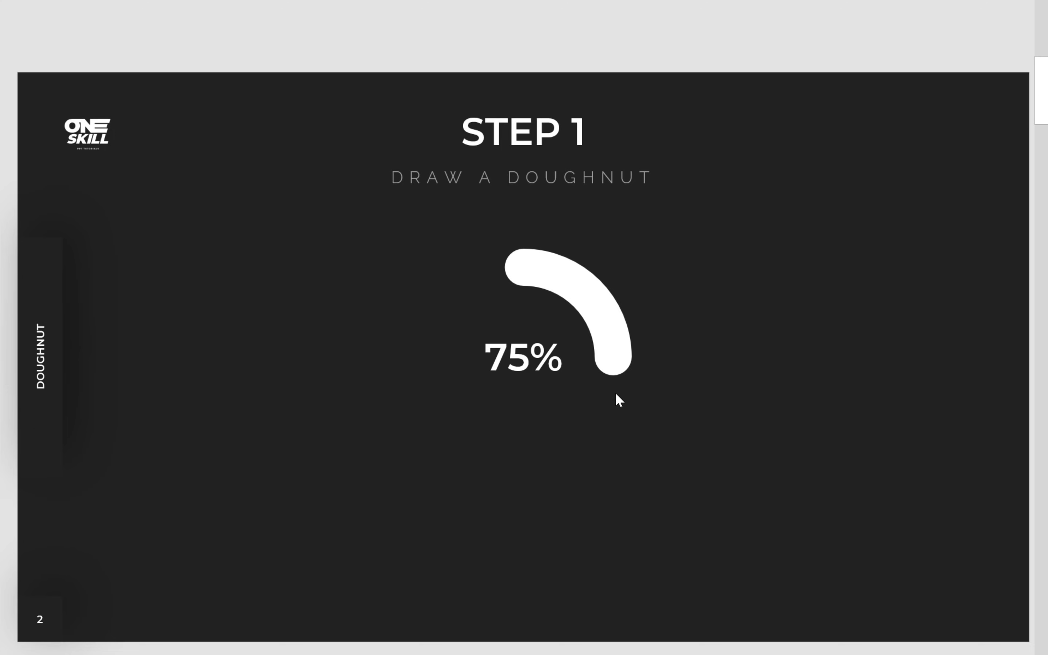
key(alt)
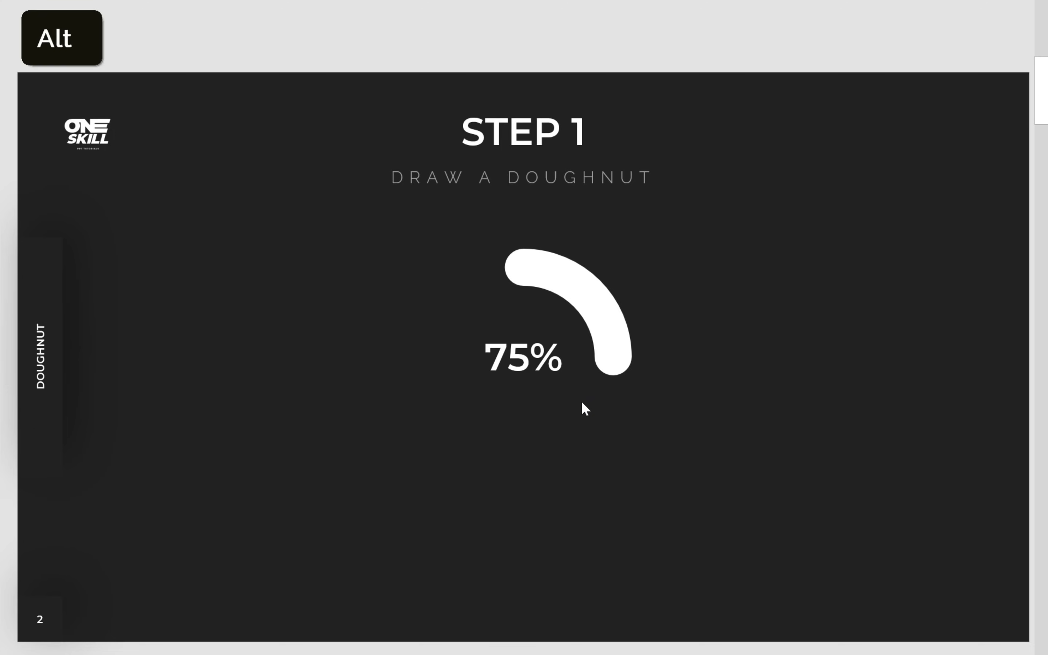
key(alt+F9)
click(609, 330)
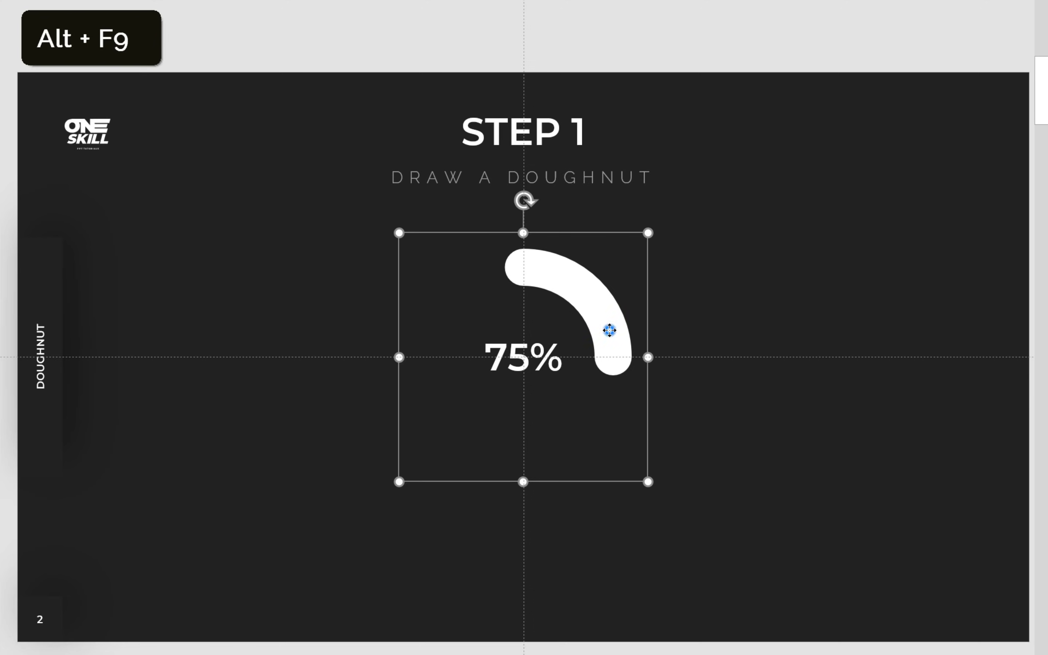
drag(612, 357, 533, 439)
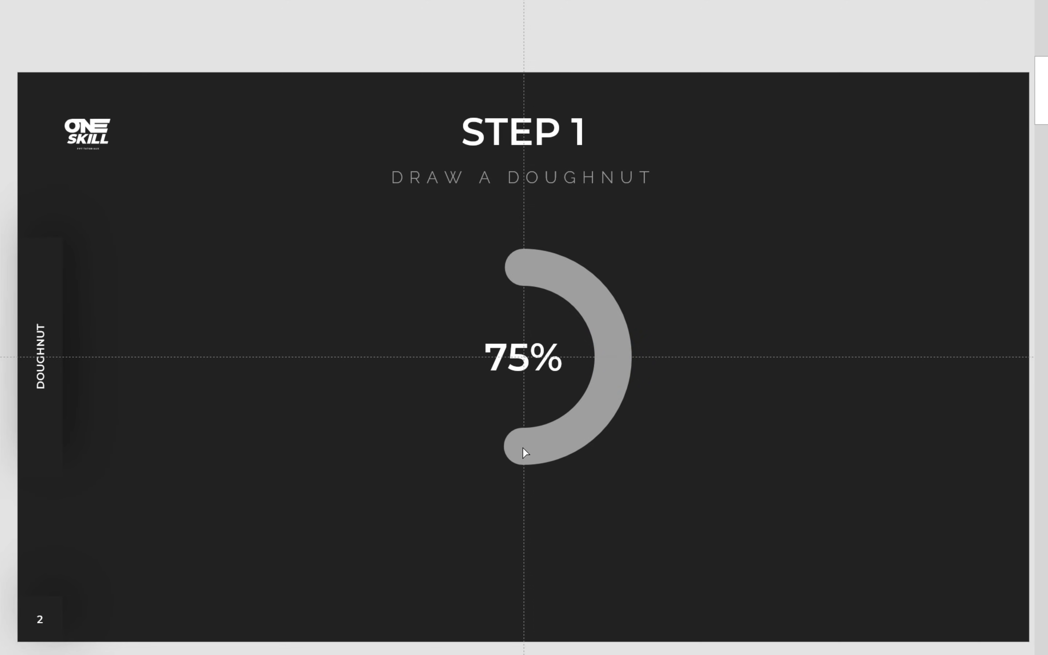